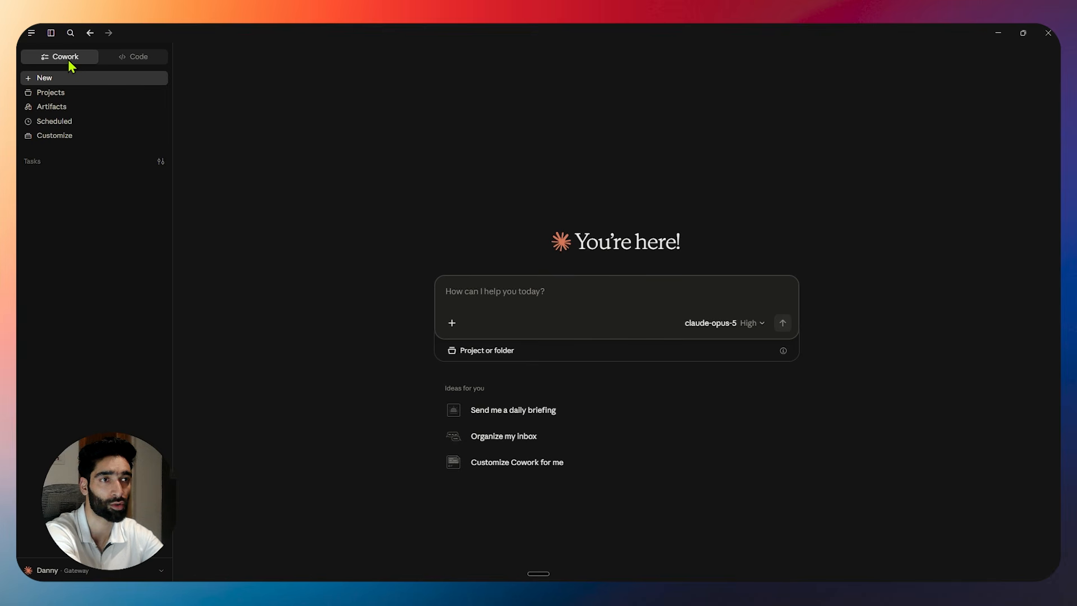
Open the Code session, widen the chat log, and scroll the Estate&Co preview to the contact form.
left_click(128, 59)
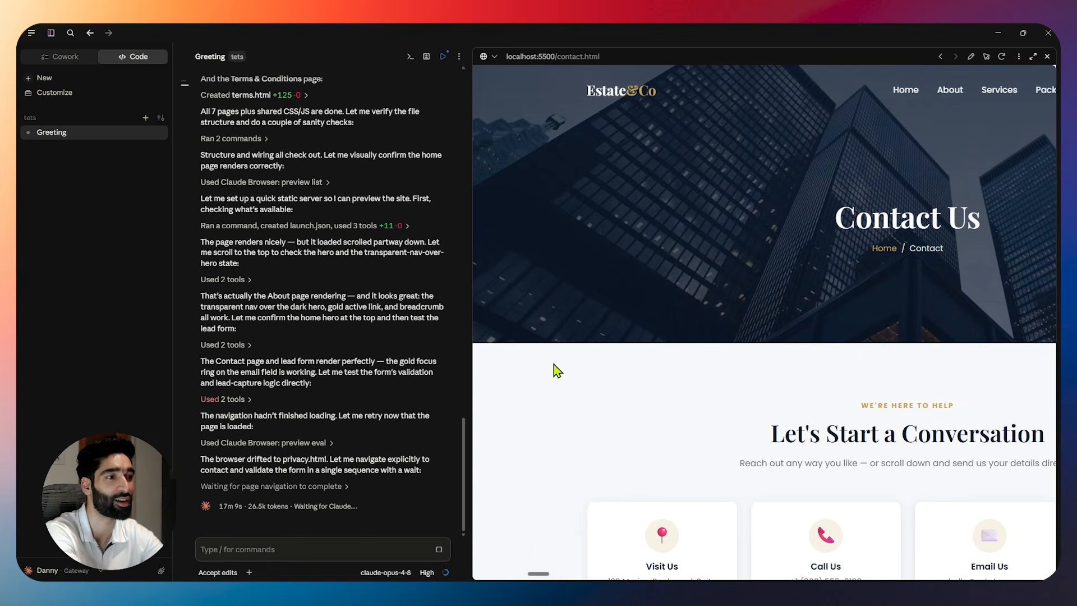
left_click_drag(471, 313, 591, 318)
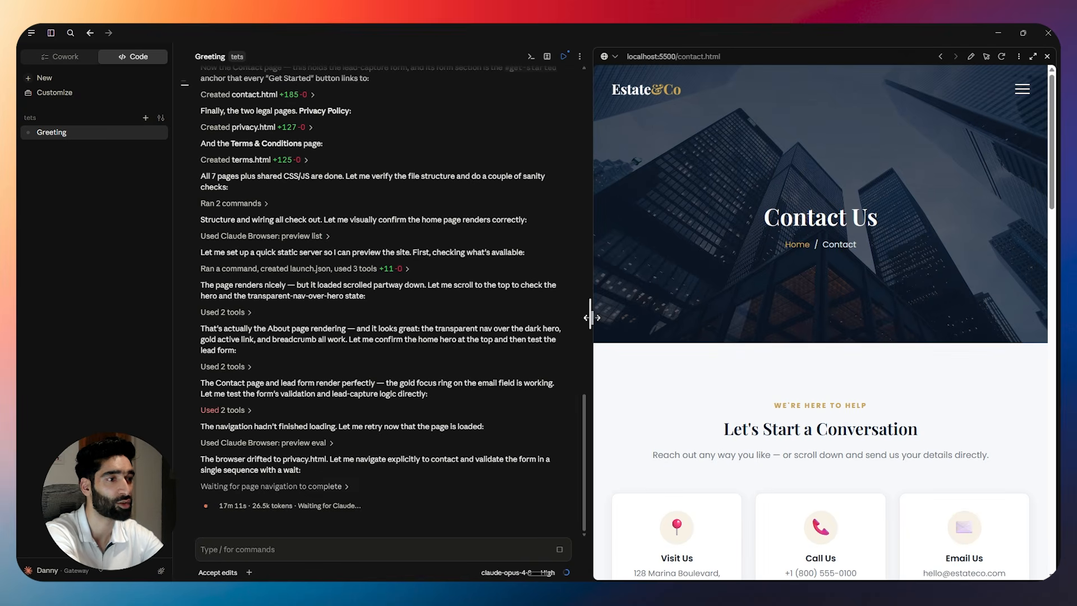
scroll(734, 365, "down", 7)
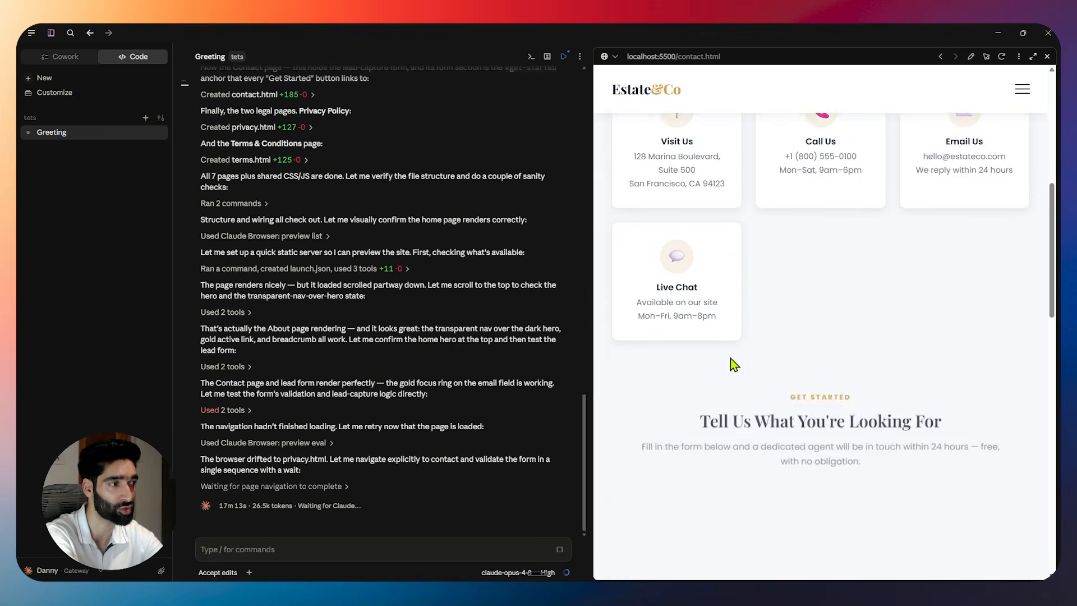
scroll(729, 362, "down", 5)
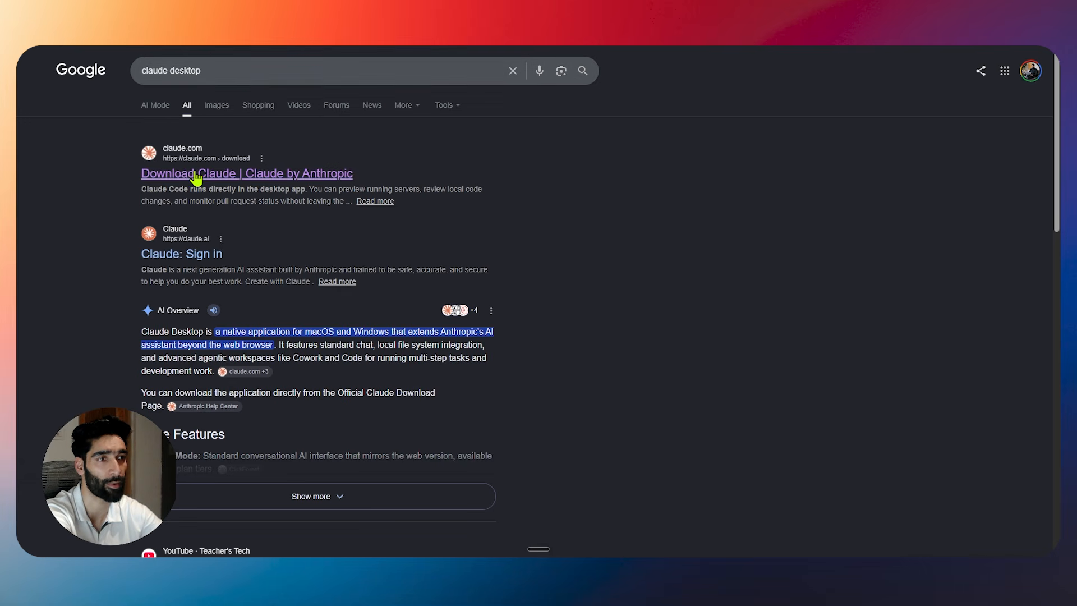
Open the 'Download Claude | Claude by Anthropic' result and look over its installer options.
left_click(273, 175)
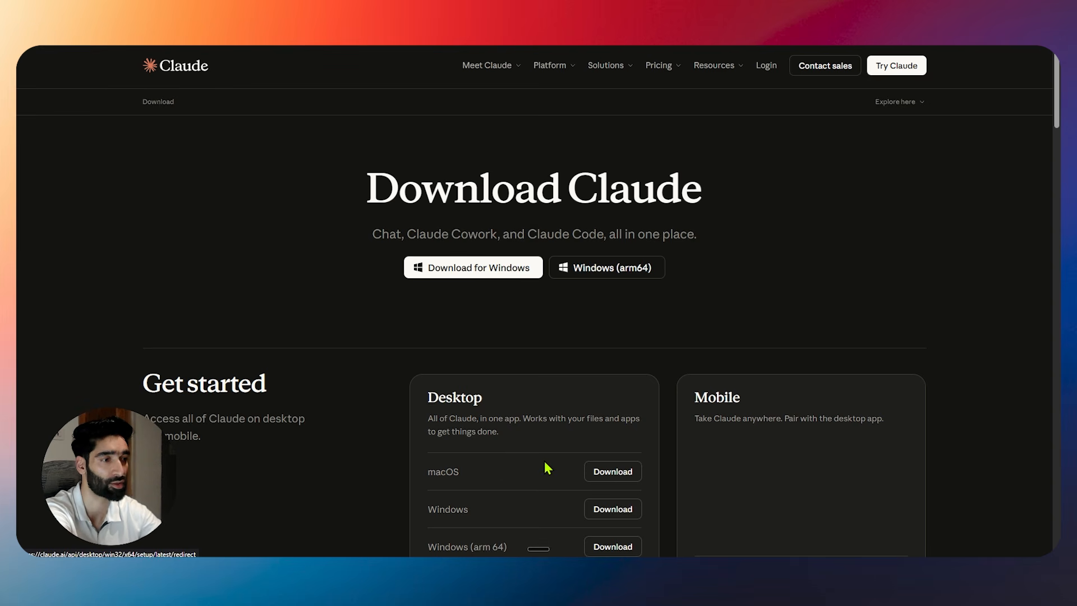
scroll(452, 423, "down", 3)
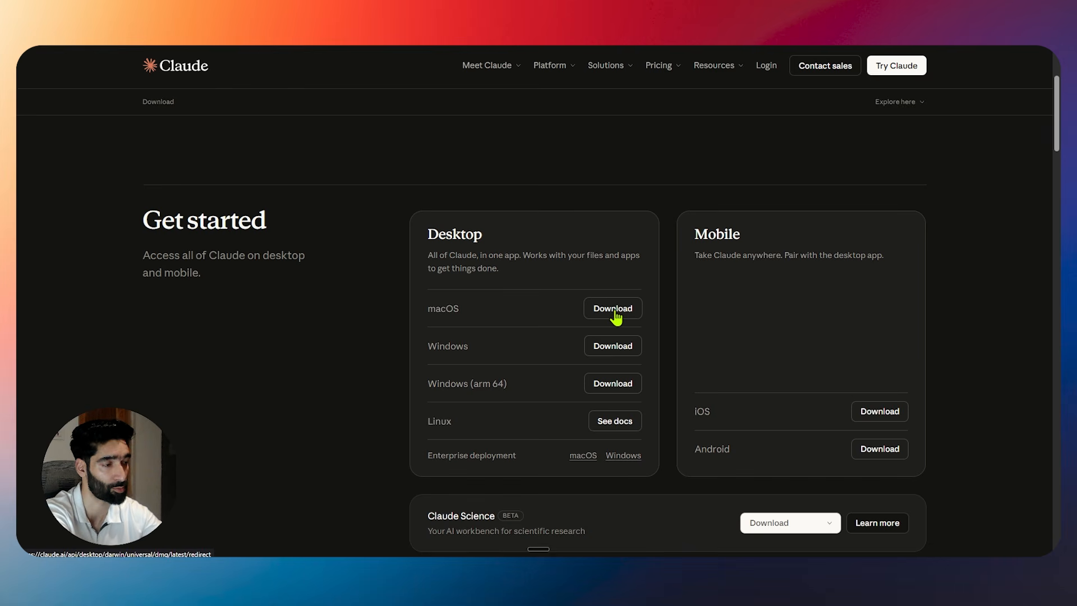
scroll(617, 314, "up", 3)
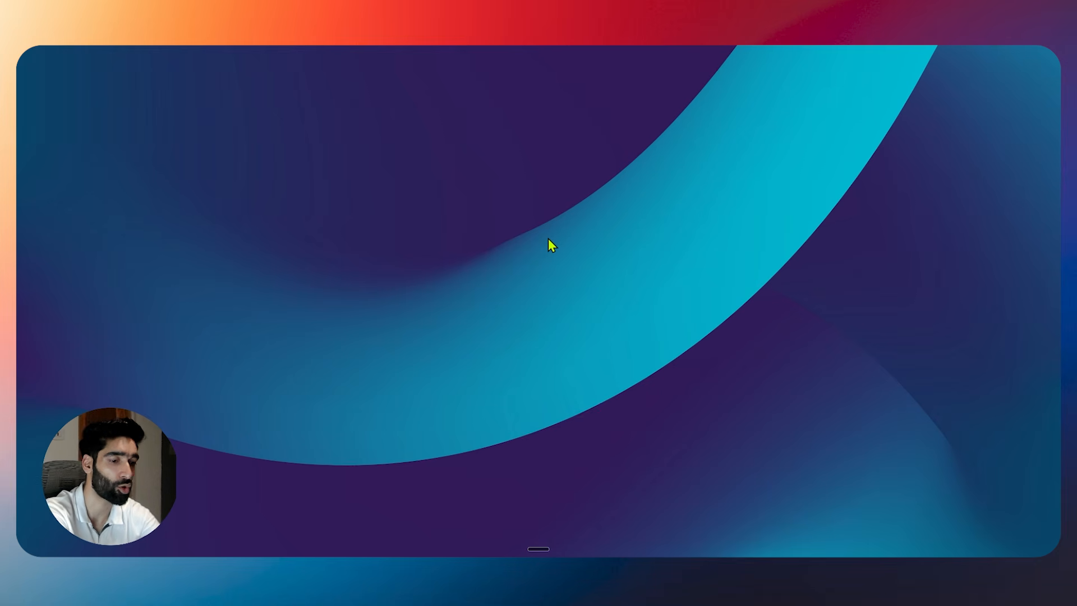
Launch the Claude desktop app from Windows Search.
key("super")
type("cla")
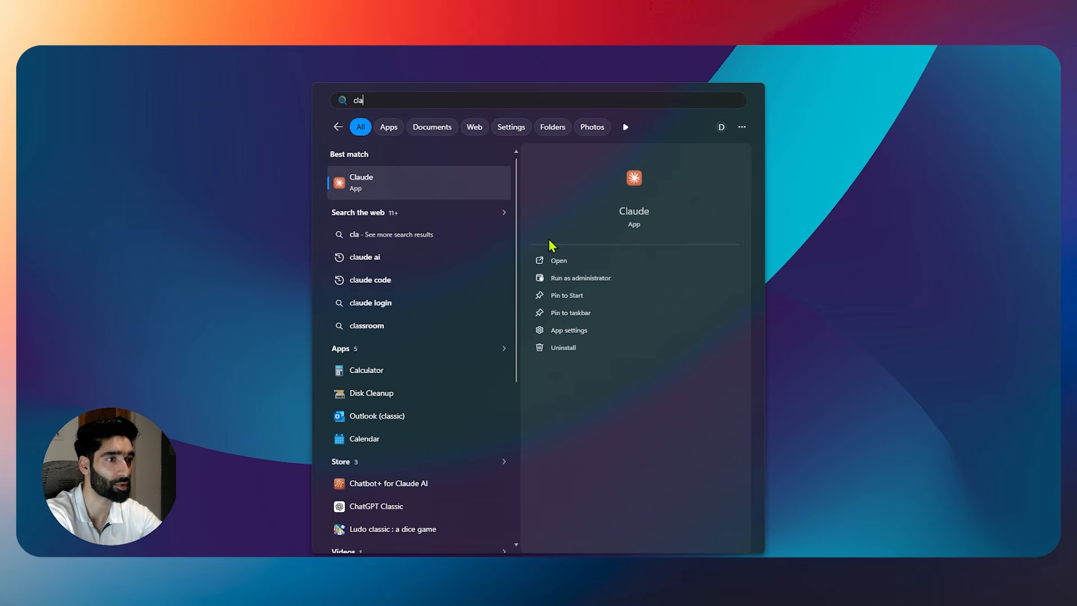
key("Return")
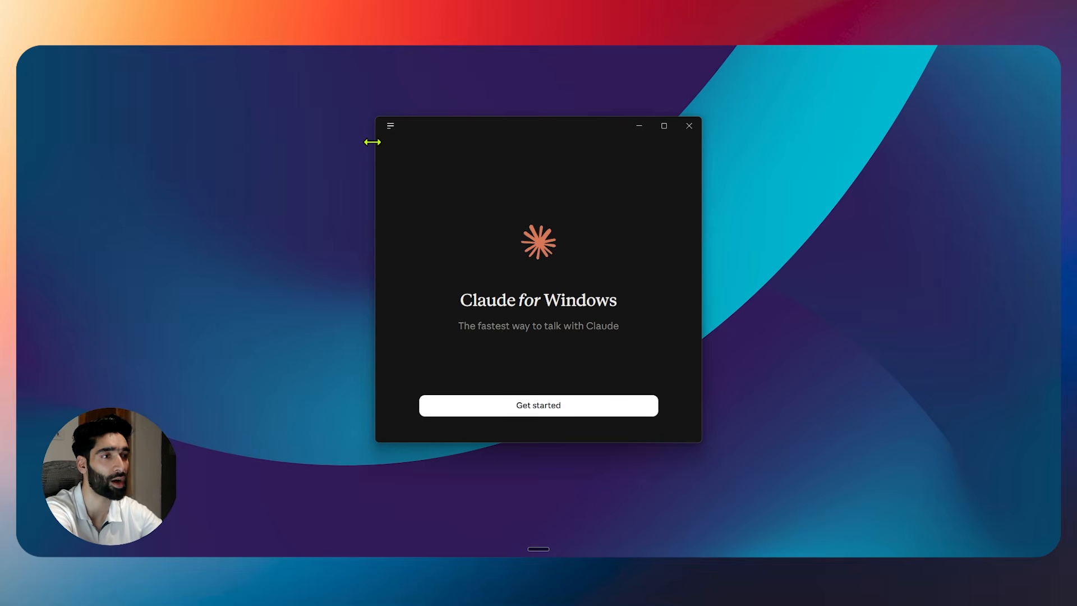
Enable Developer Mode via Help > Troubleshooting and confirm it.
left_click(392, 127)
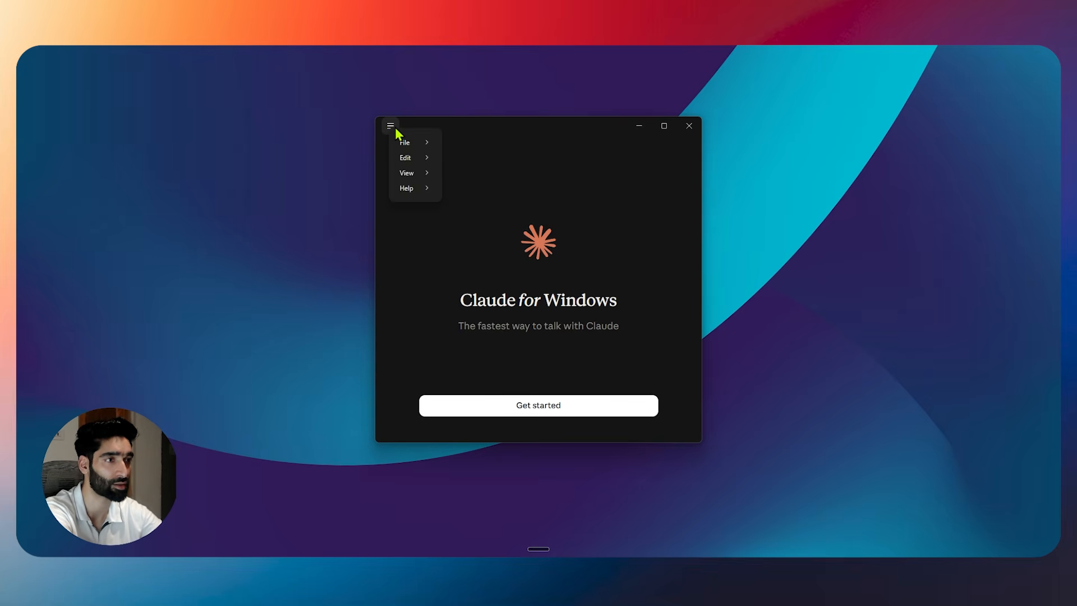
mouse_move(417, 185)
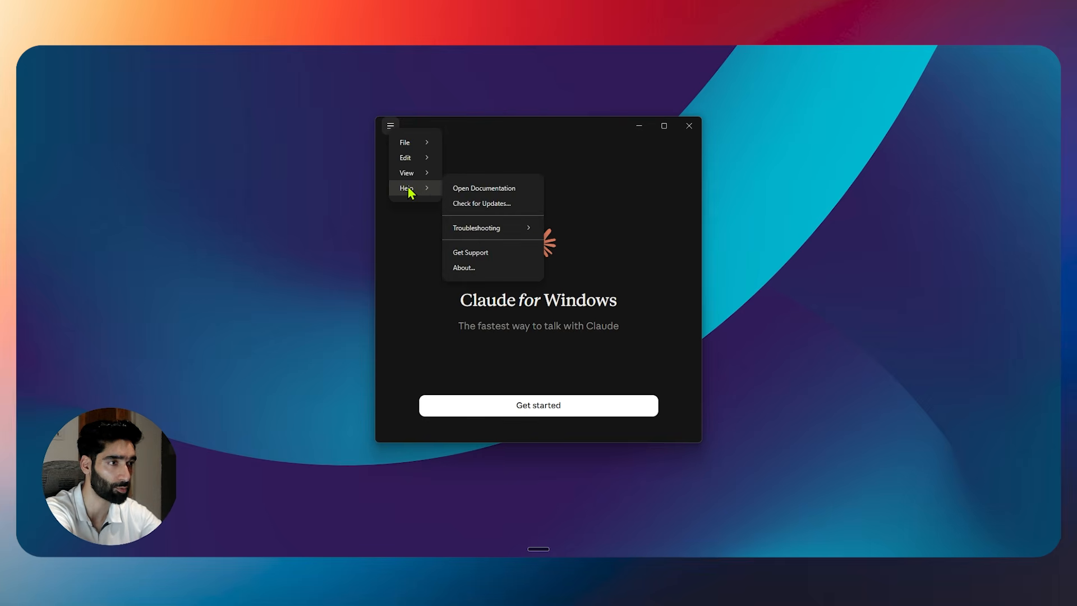
mouse_move(468, 230)
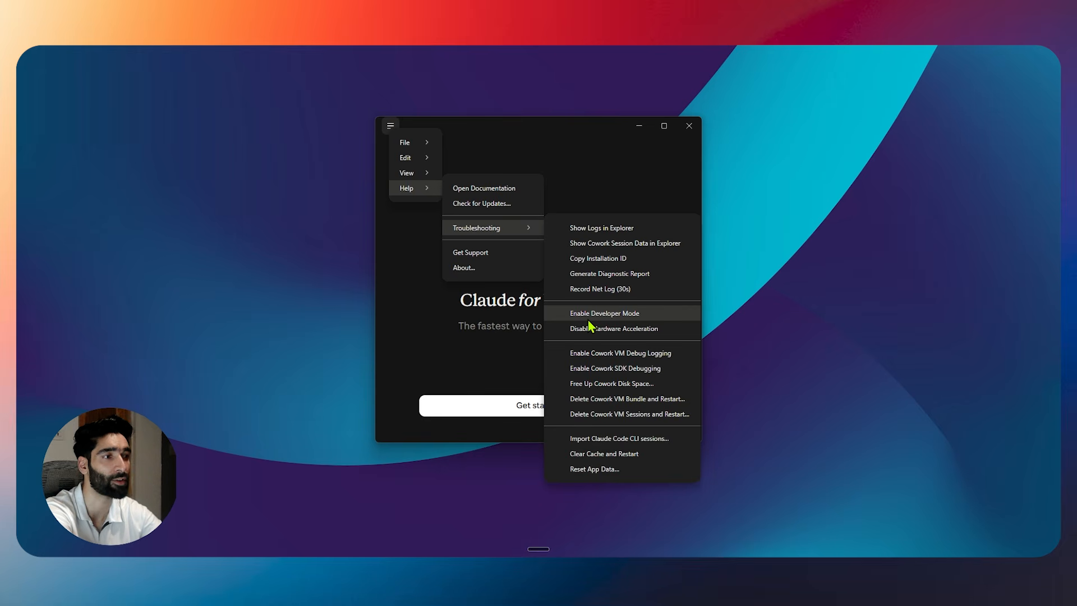
left_click(604, 314)
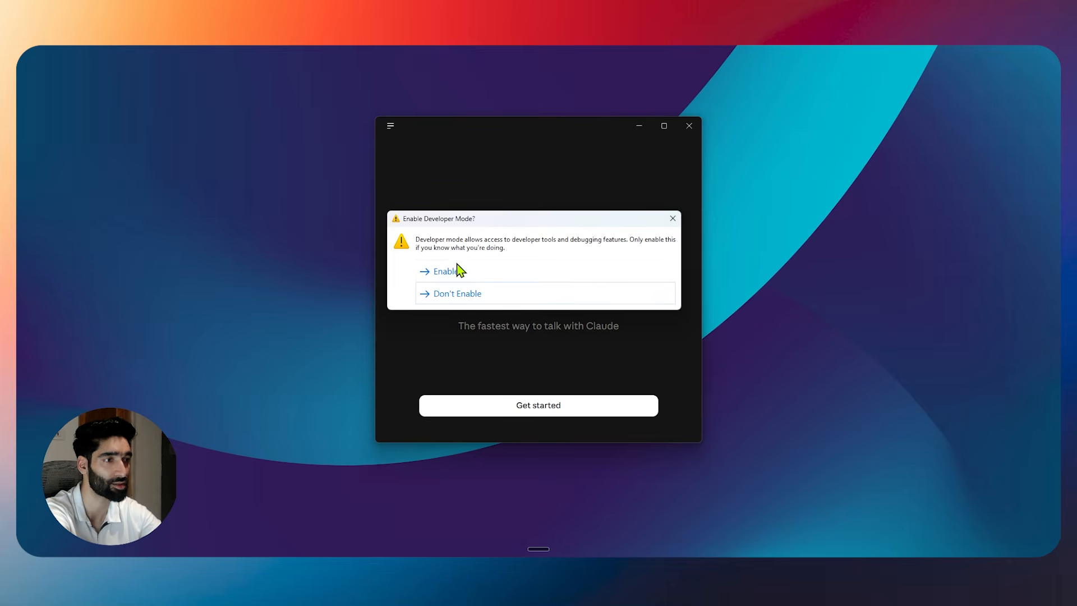
left_click(446, 277)
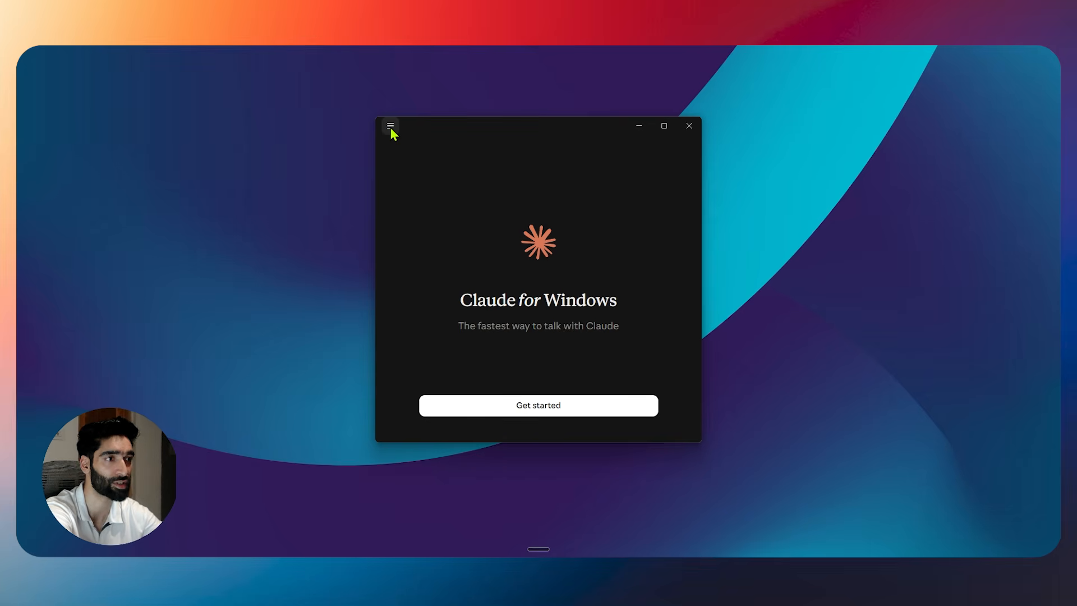
Open Developer > Configure Third-Party Inference and select the Gateway base URL field.
left_click(391, 125)
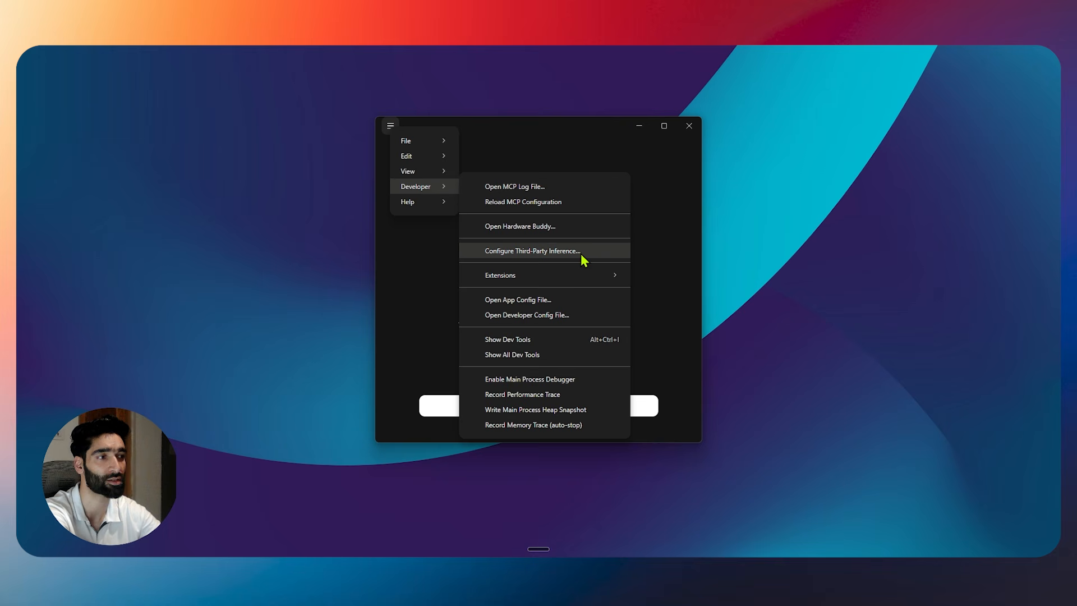
left_click(535, 251)
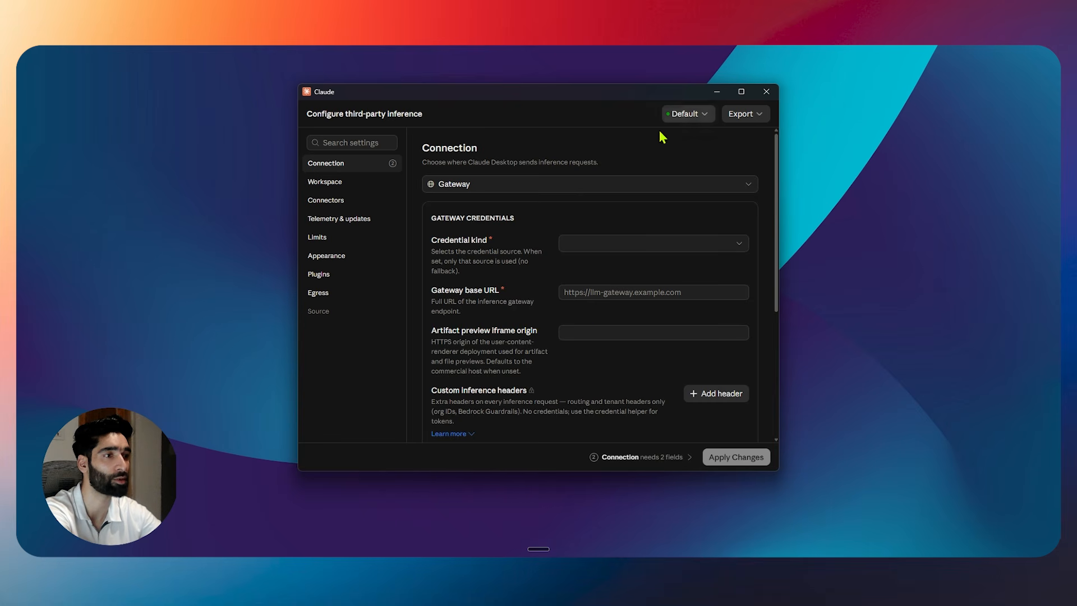
scroll(623, 373, "down", 5)
scroll(617, 378, "up", 5)
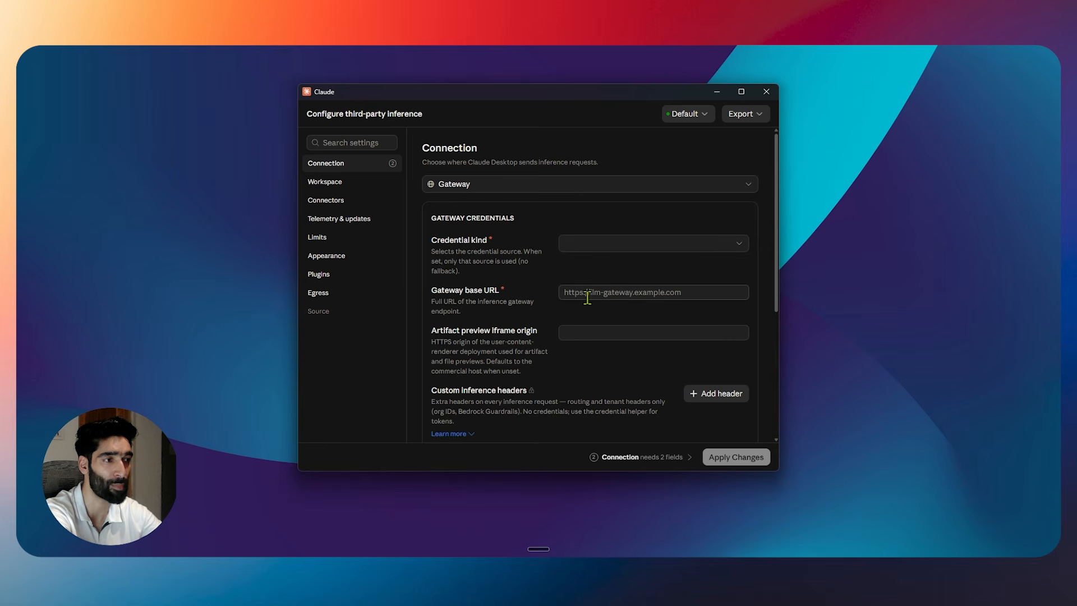
left_click(611, 294)
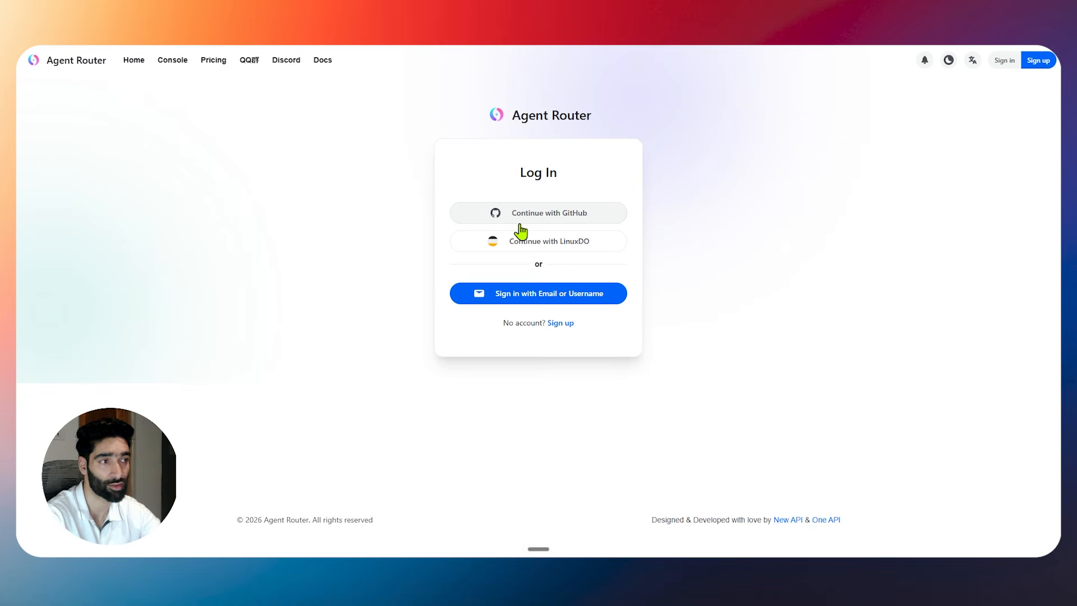
Sign in to Agent Router with GitHub and start a new API token named 'claude'.
left_click(537, 216)
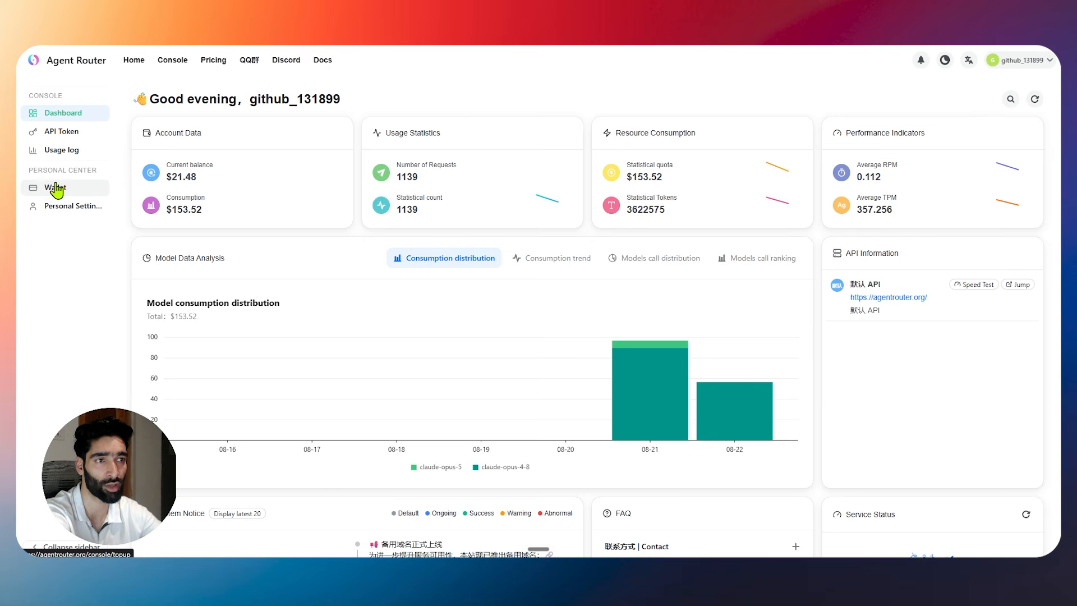
left_click(61, 134)
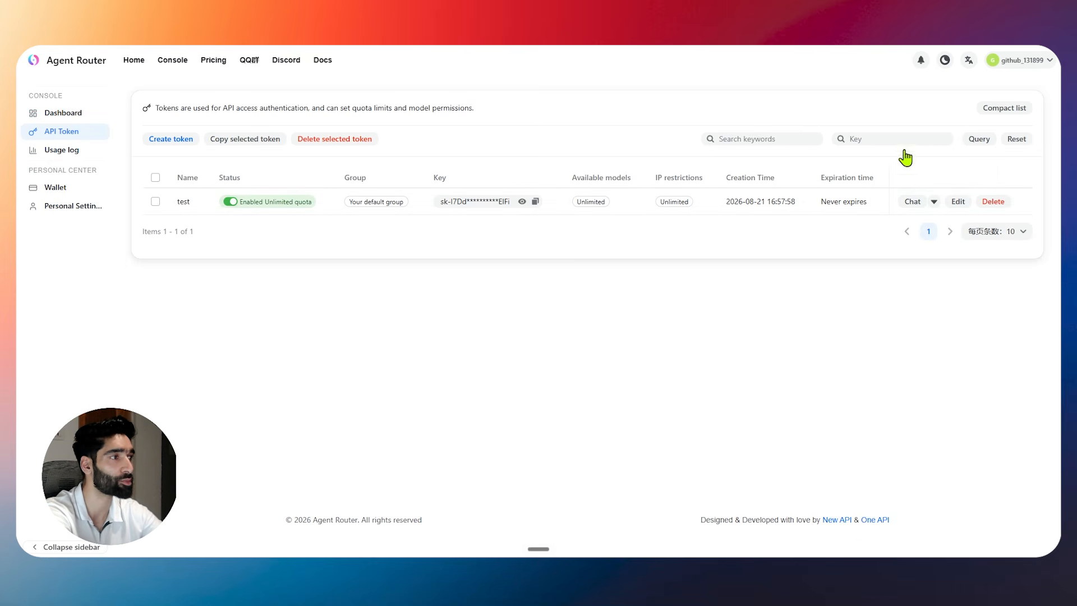
left_click(168, 141)
left_click(109, 149)
type("claude")
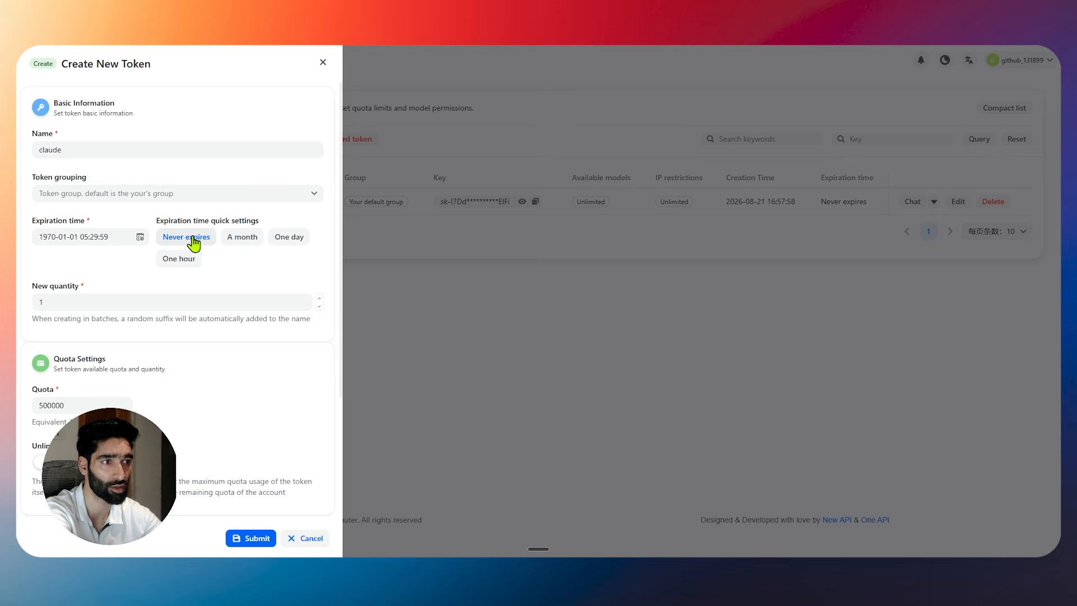
Set the claude token to expire in one hour and save it.
left_click(288, 240)
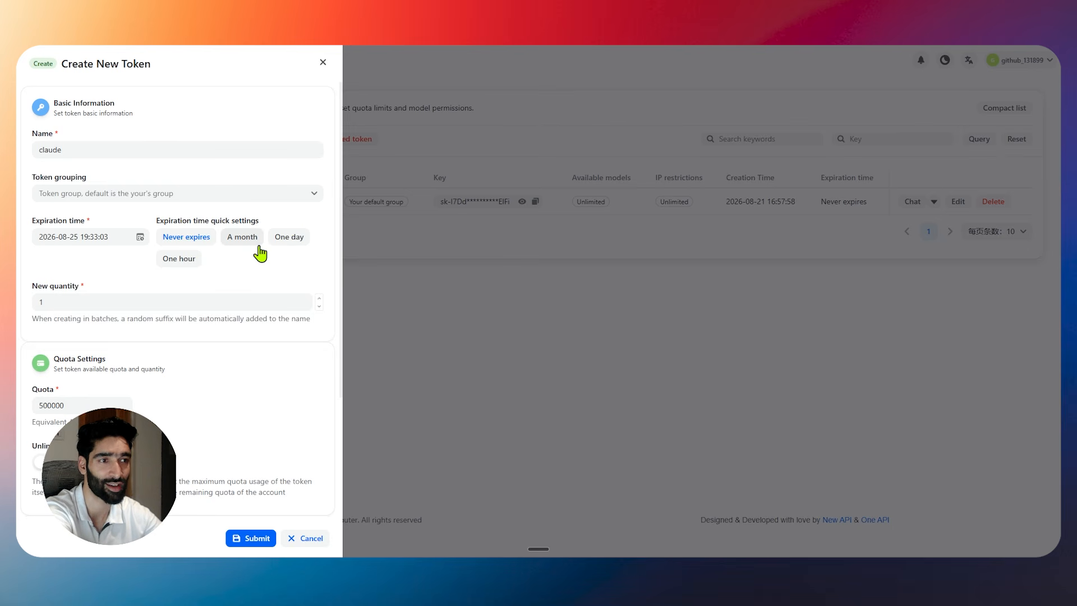
left_click(293, 243)
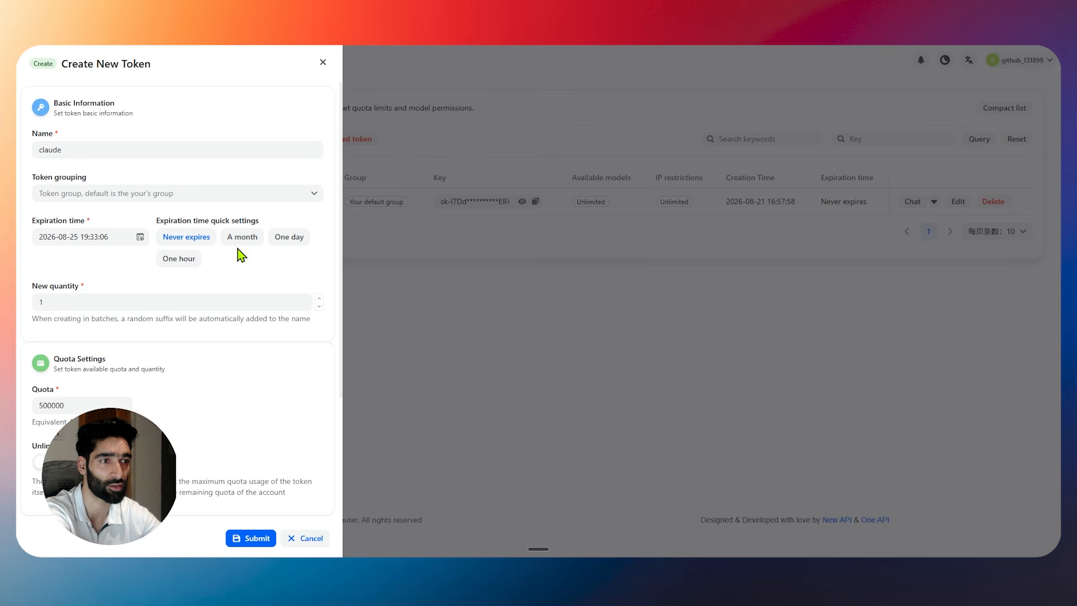
left_click(188, 263)
left_click(189, 263)
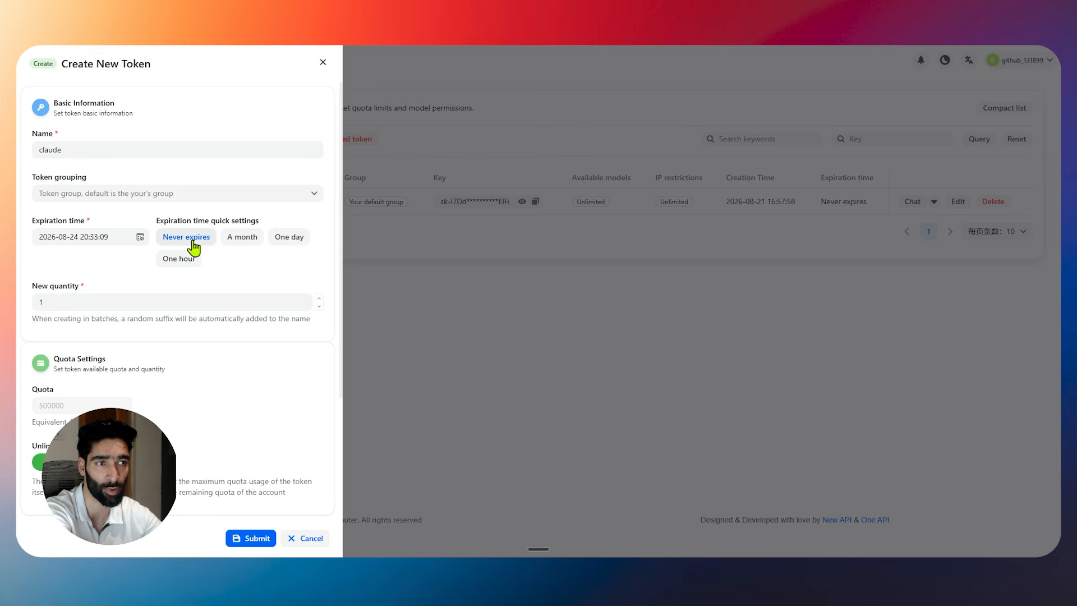
left_click(248, 541)
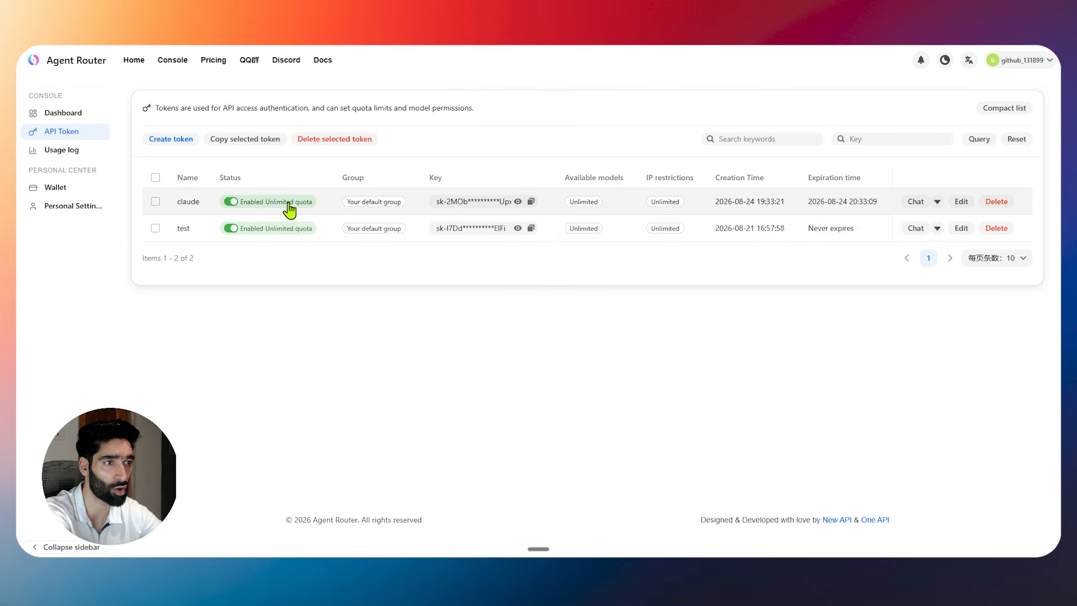
Copy the claude token's key and return to the dashboard, dismissing the system notice.
left_click(531, 202)
left_click(51, 112)
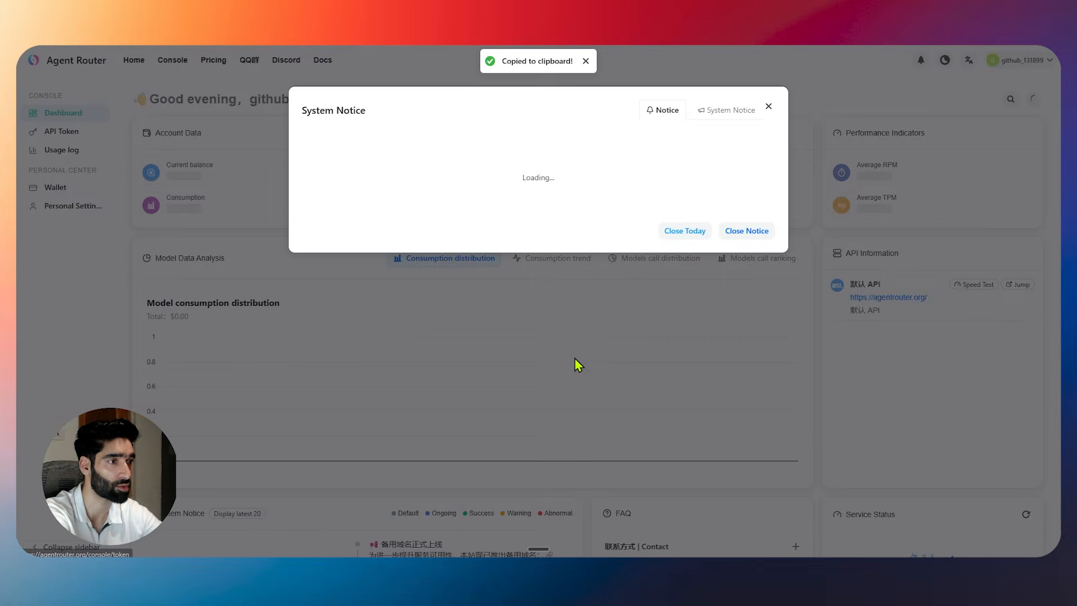
left_click(769, 106)
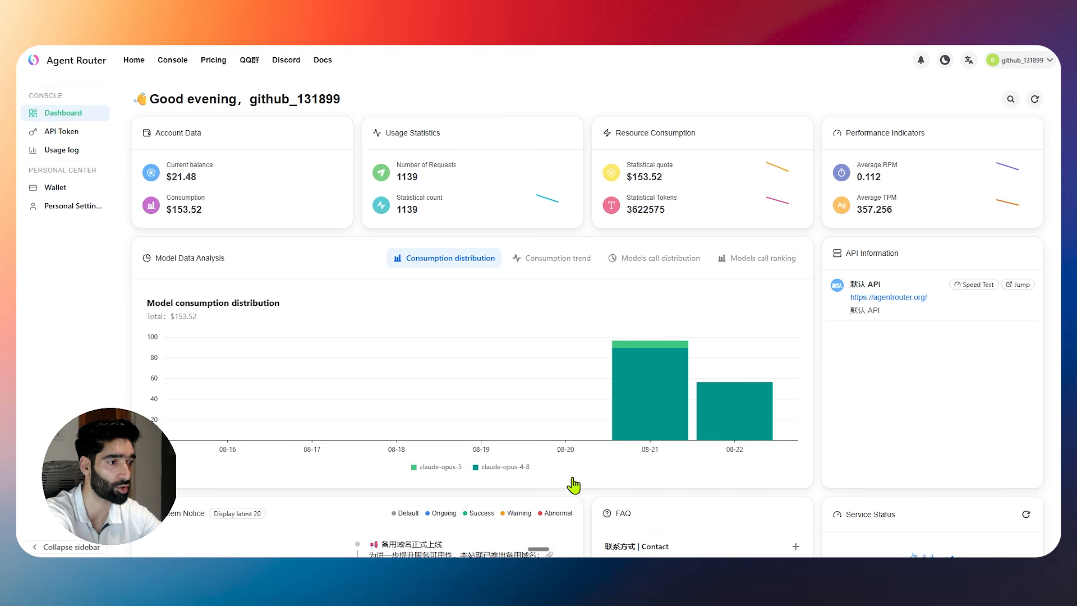
Bring Claude forward and open its third-party inference configuration window.
mouse_move(701, 561)
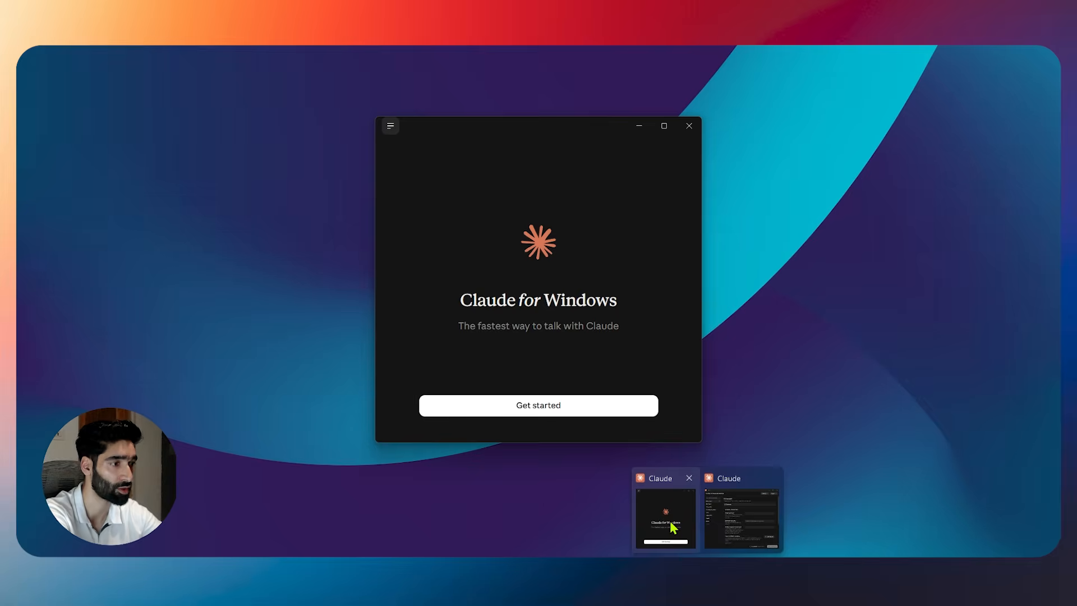
left_click(673, 527)
mouse_move(721, 549)
left_click(729, 512)
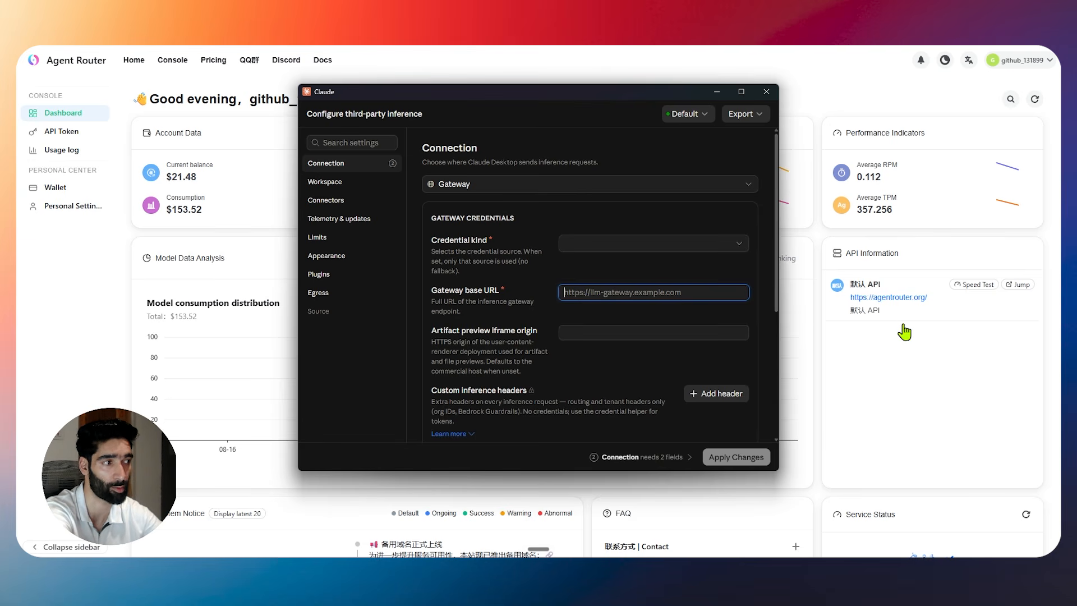
left_click(858, 407)
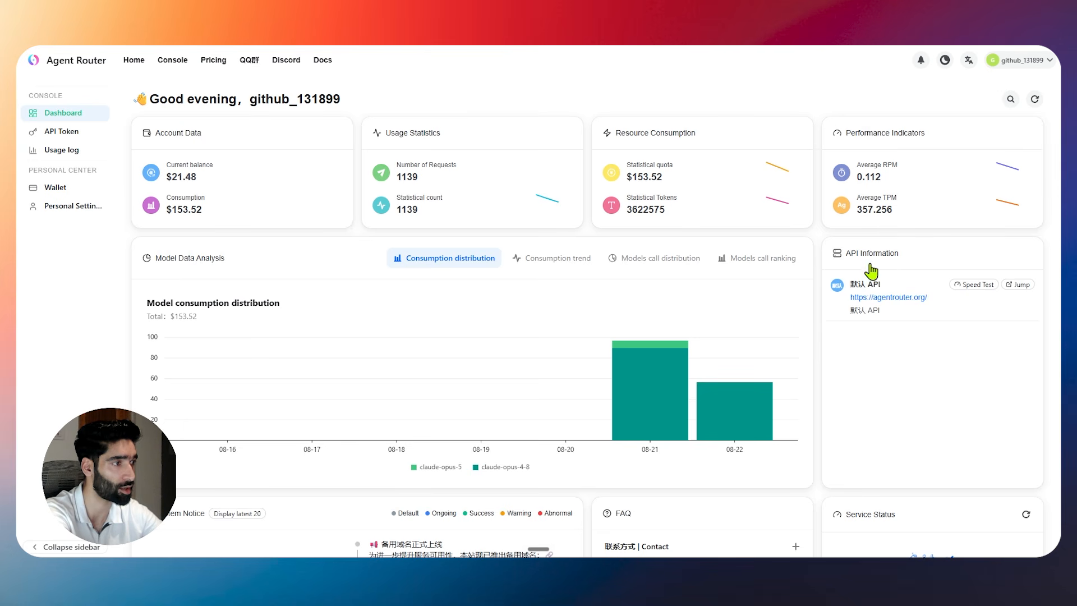
mouse_move(846, 300)
left_mouse_down()
mouse_move(982, 310)
mouse_move(848, 309)
left_mouse_up()
key("alt+Tab")
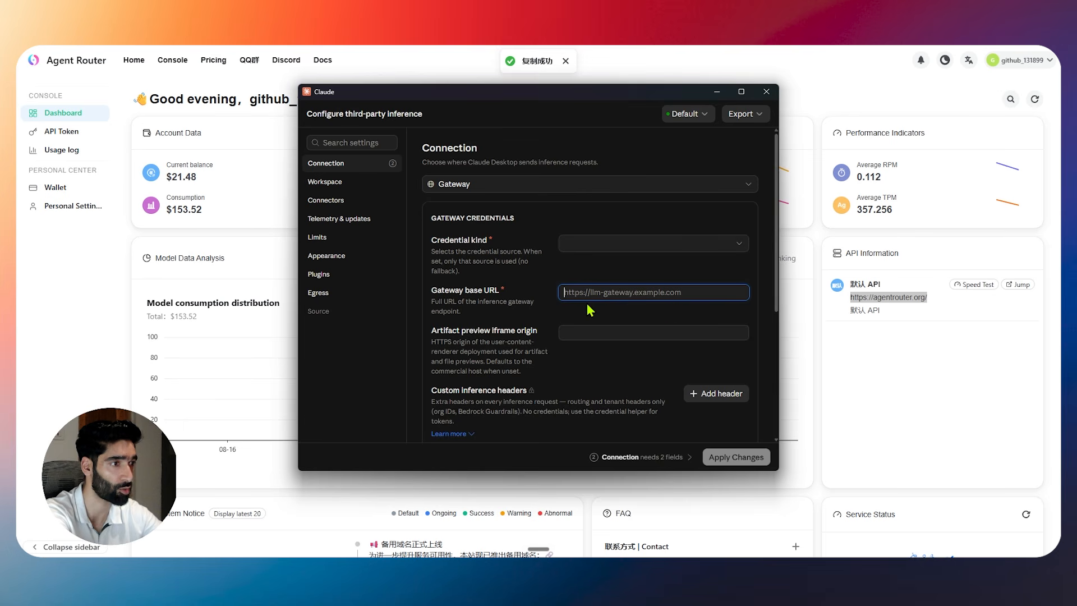
left_click(596, 293)
key("ctrl+v")
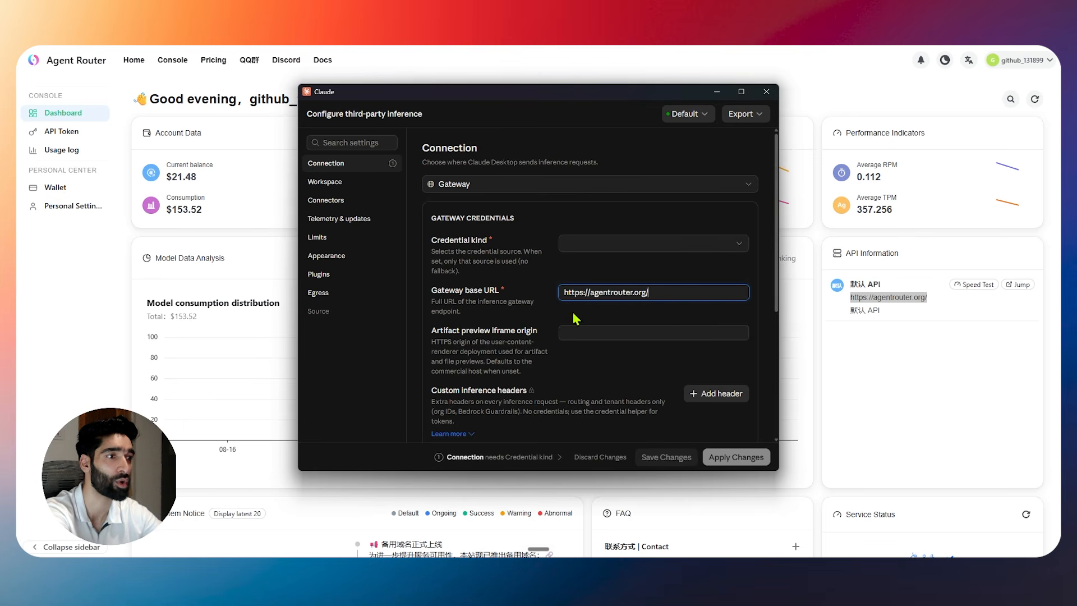
left_click(588, 315)
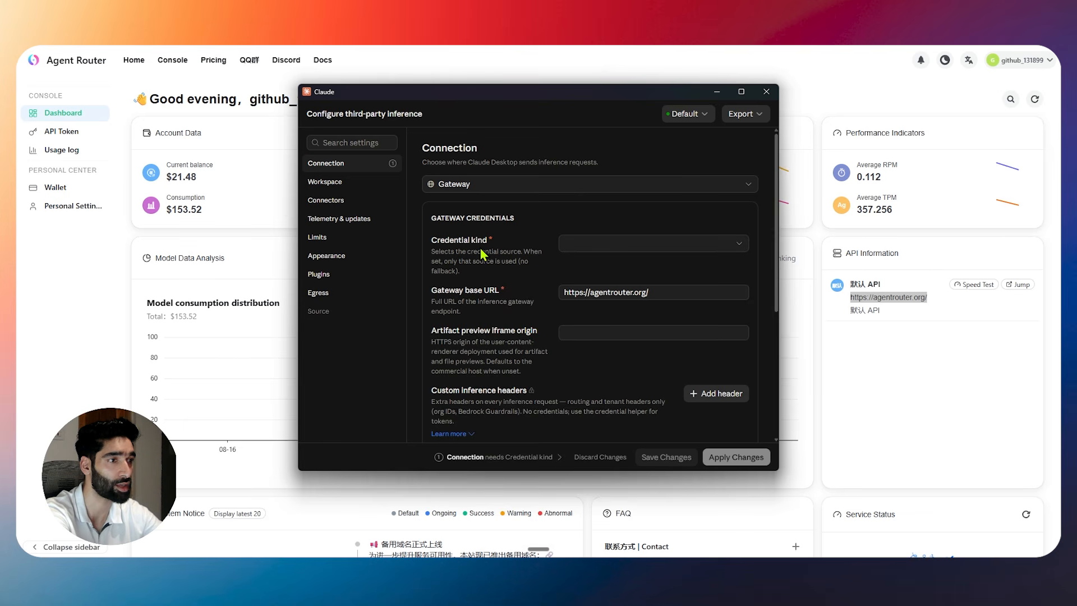
Set Credential kind to Static API key and paste the copied token as the gateway API key.
left_click(635, 247)
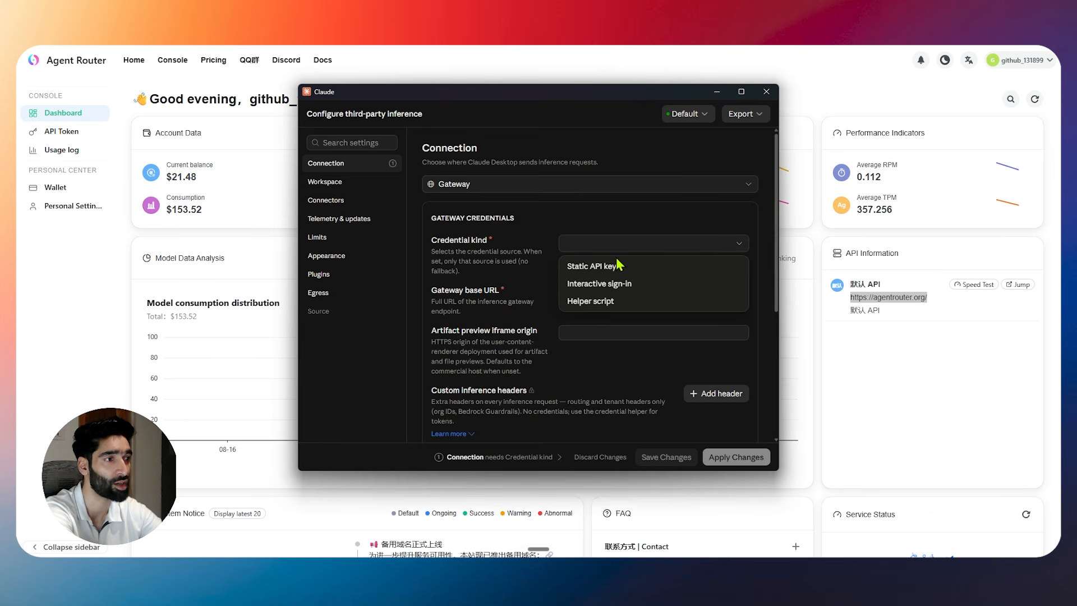
left_click(587, 268)
scroll(456, 275, "down", 1)
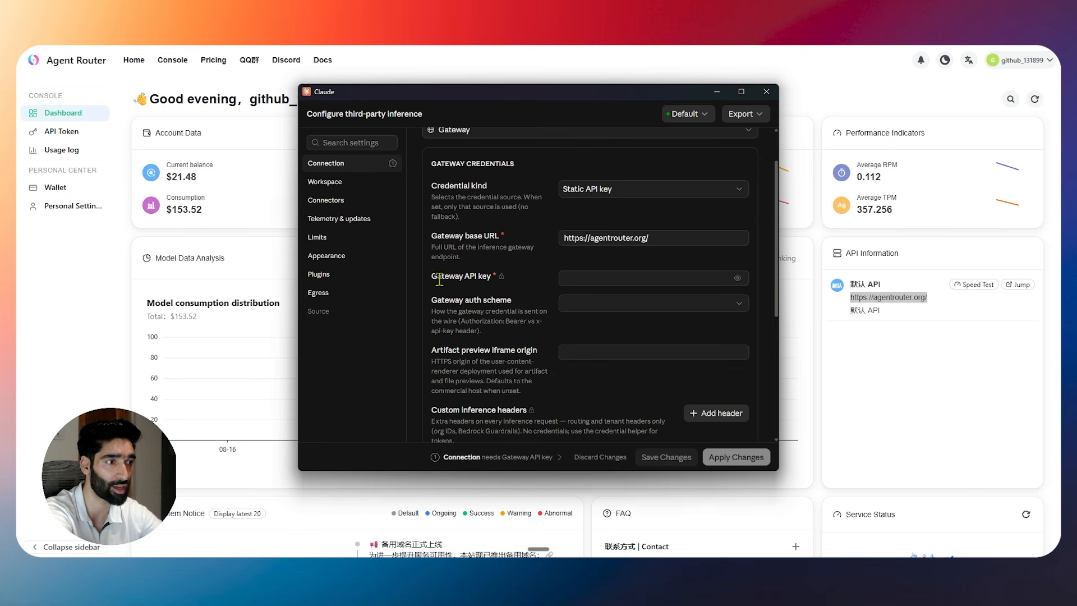
left_click(603, 278)
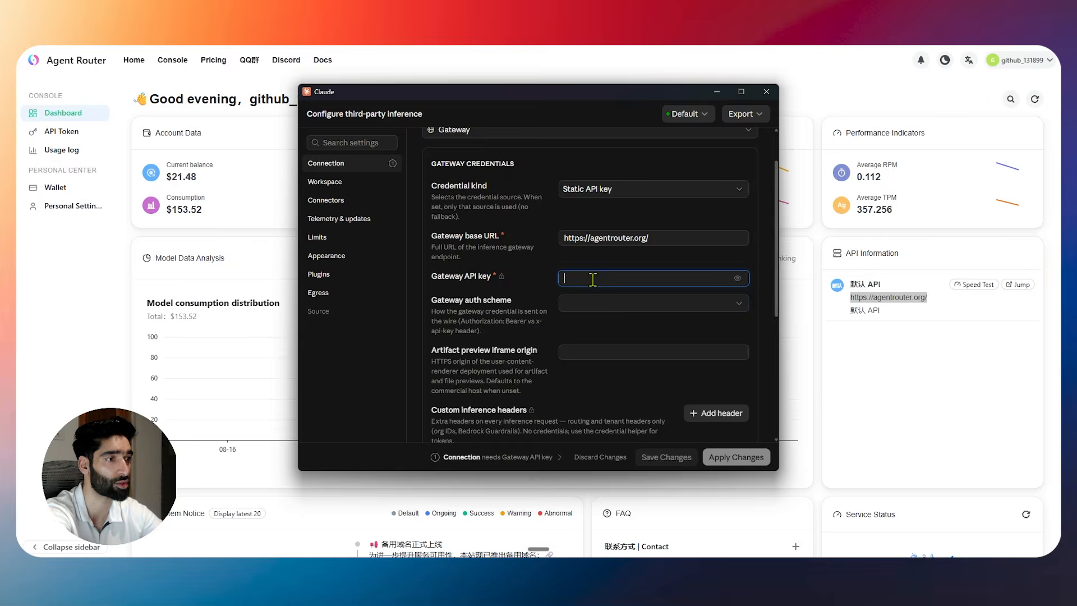
key("super+v")
left_click(676, 493)
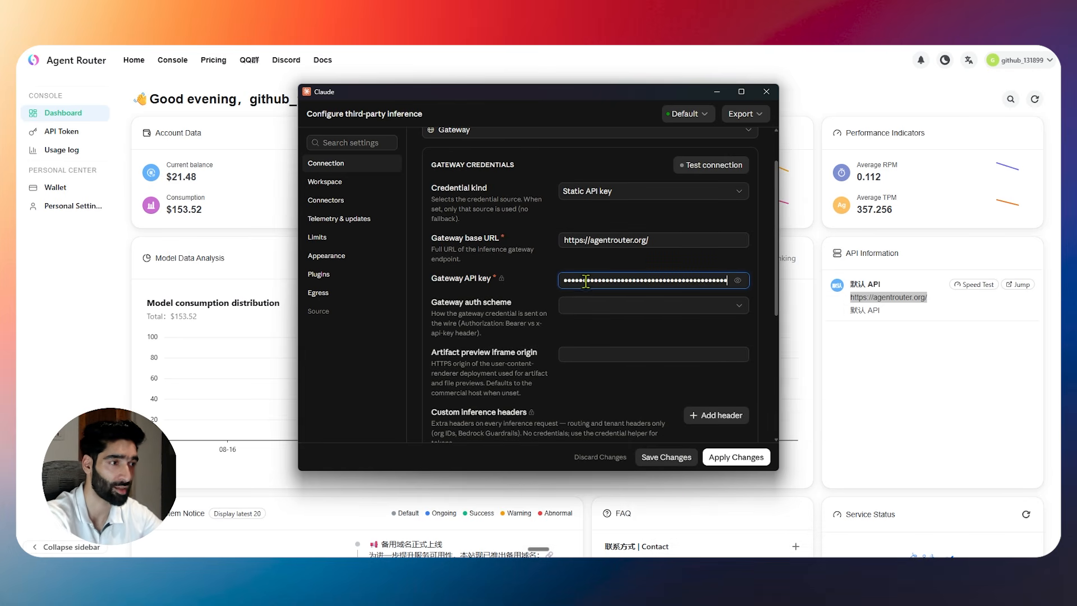
scroll(589, 284, "down", 2)
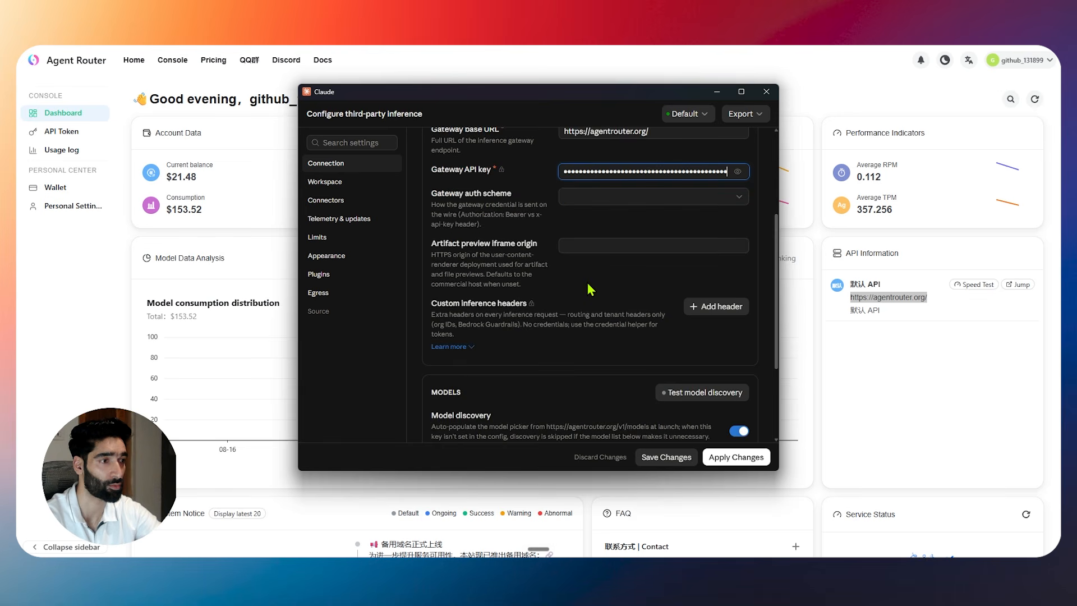
scroll(588, 292, "up", 3)
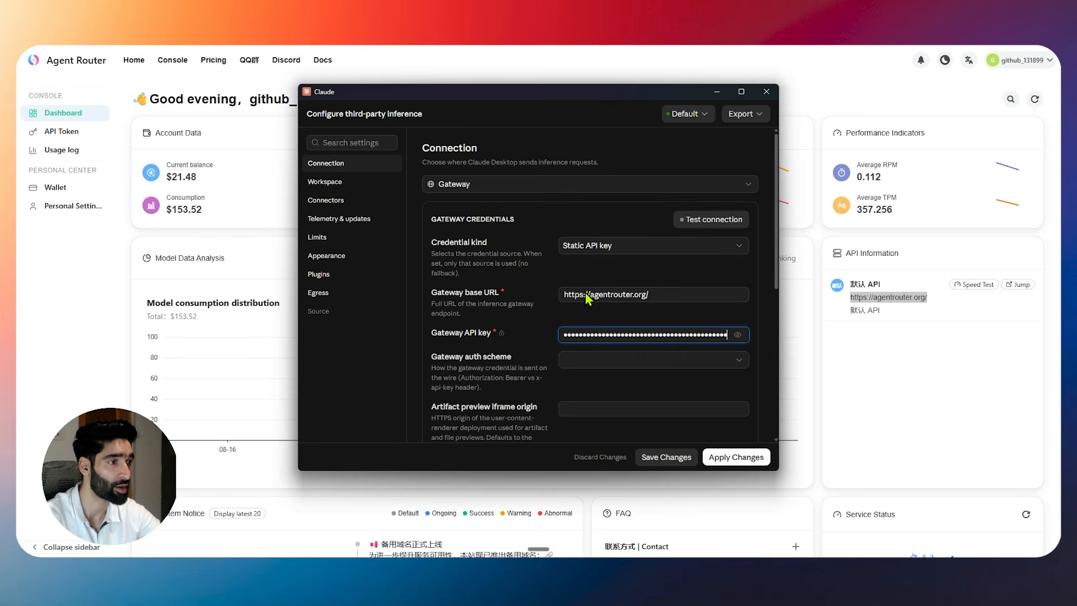
Test the gateway connection and check it succeeds with 2 models found.
left_click(712, 222)
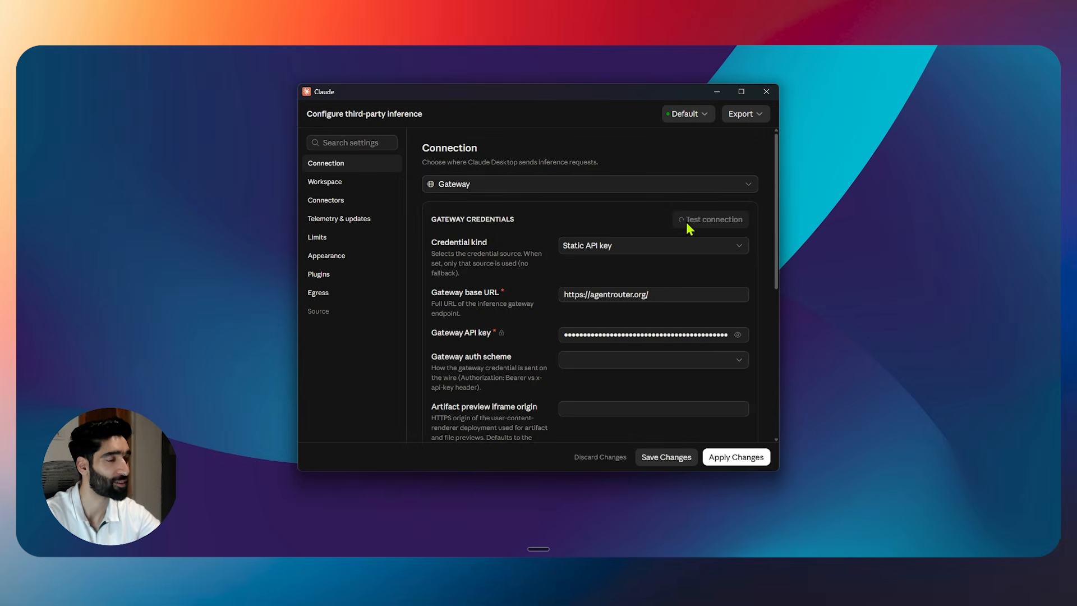
scroll(675, 231, "down", 2)
scroll(675, 231, "up", 2)
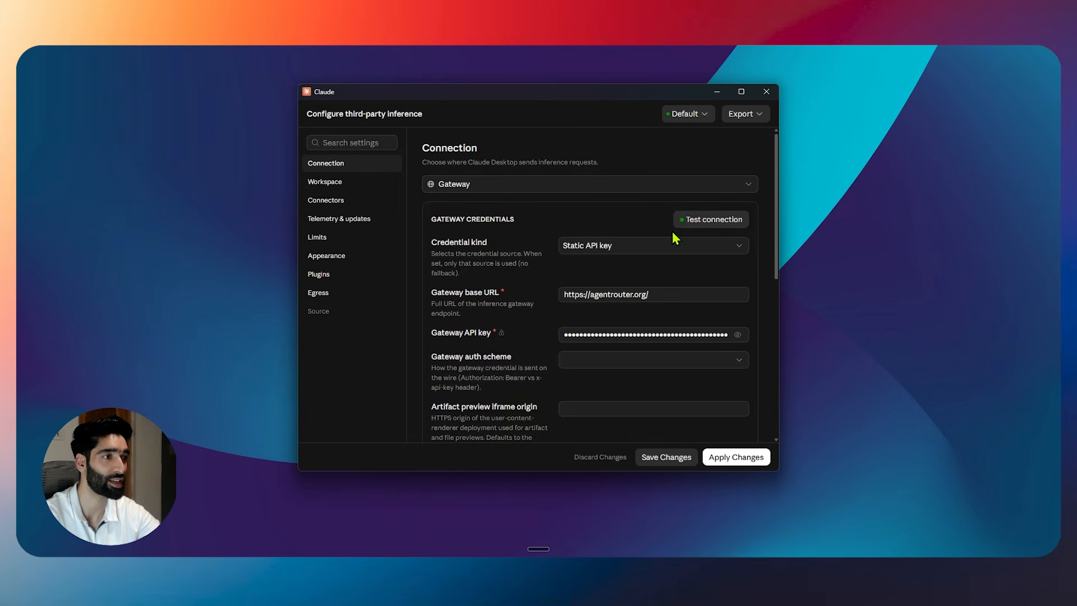
scroll(675, 237, "down", 6)
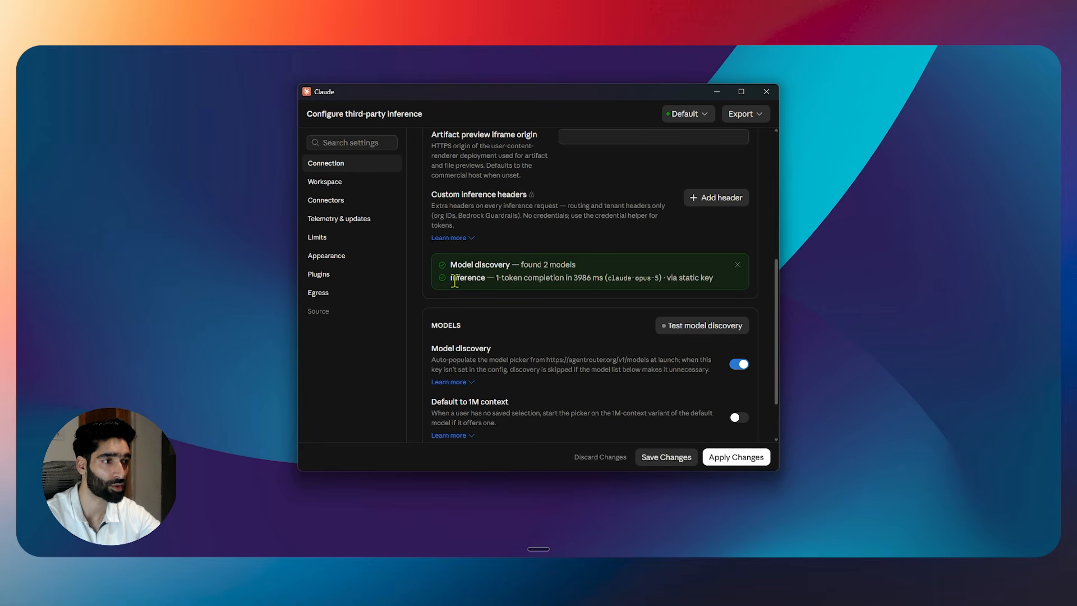
Apply the inference changes and choose Save & Restart.
left_click(716, 456)
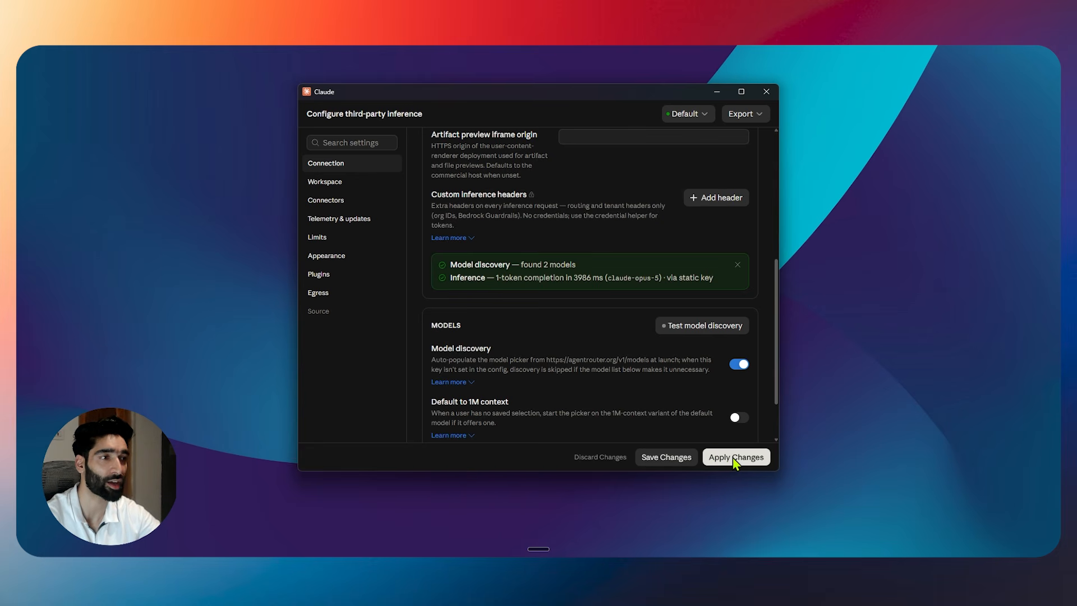
left_click(733, 457)
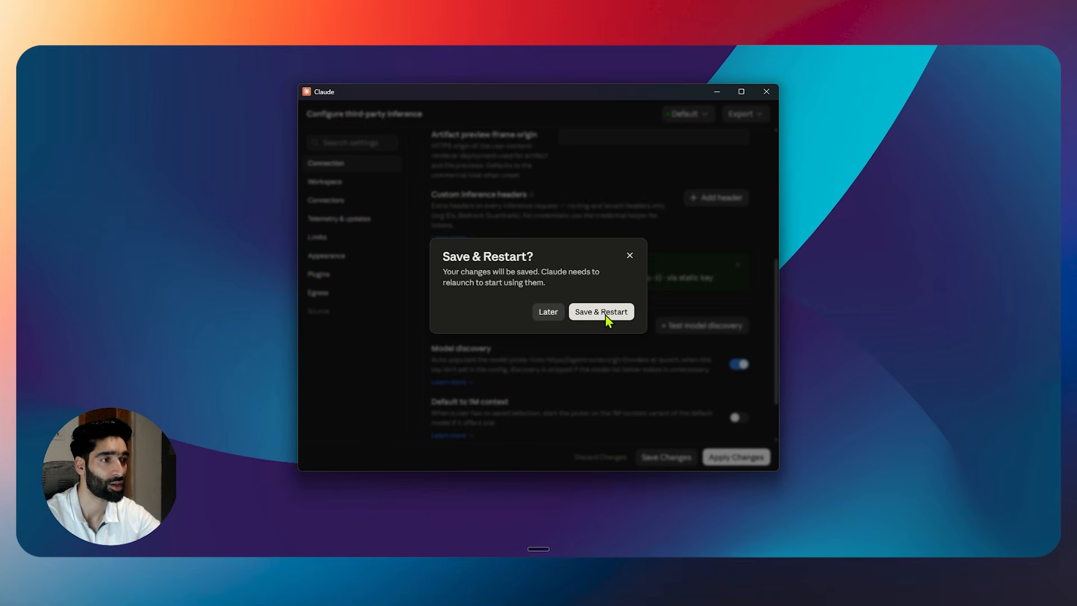
left_click(606, 313)
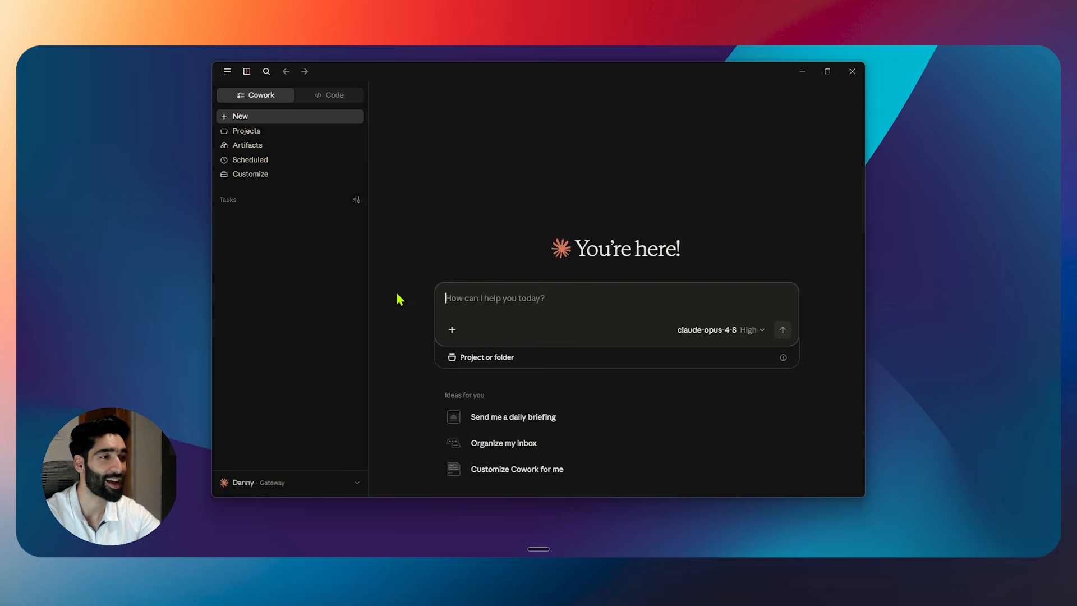
Maximize the app, dismiss the Gateway notice, choose claude-opus-5, and switch to Code.
left_click(828, 71)
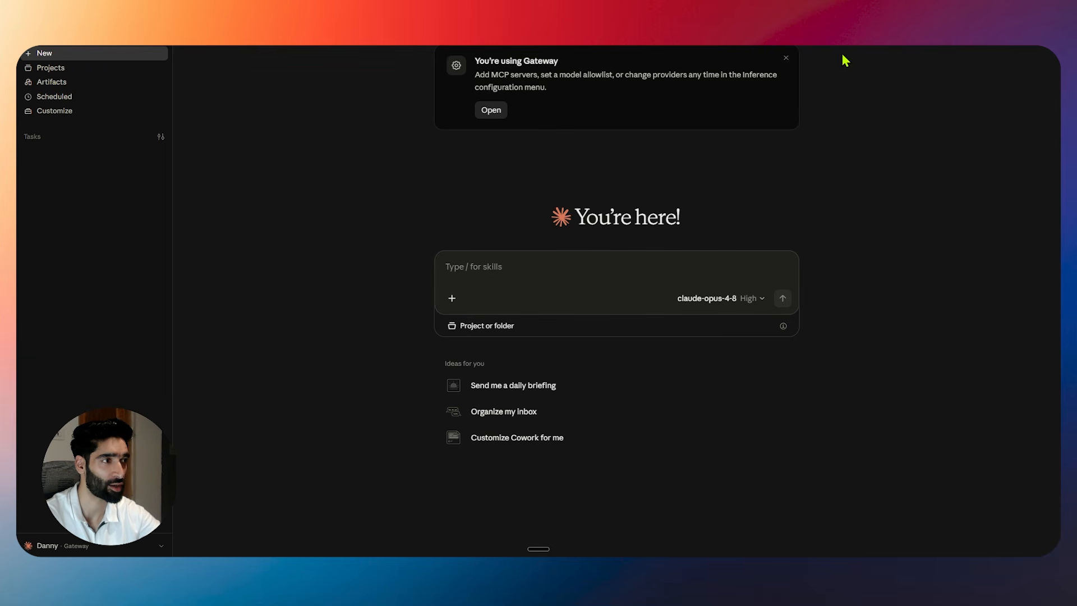
left_click(787, 58)
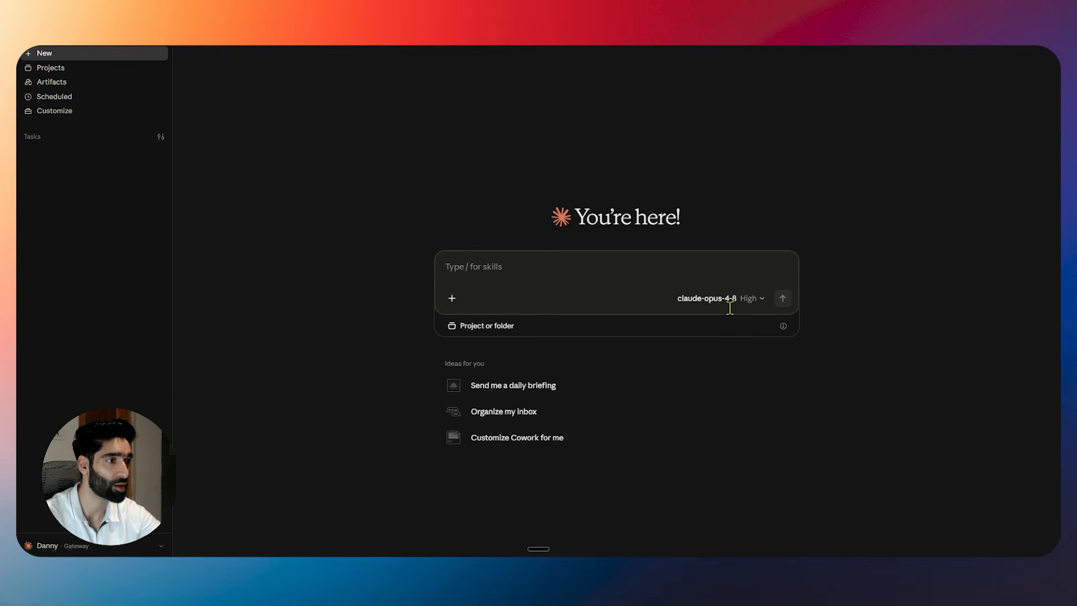
left_click(755, 303)
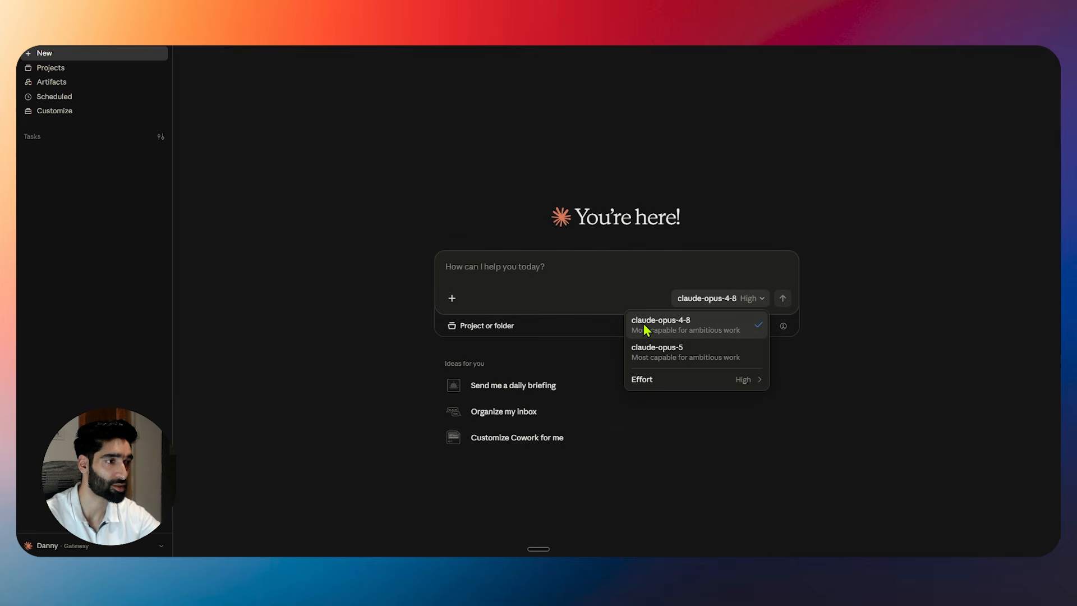
left_click(654, 357)
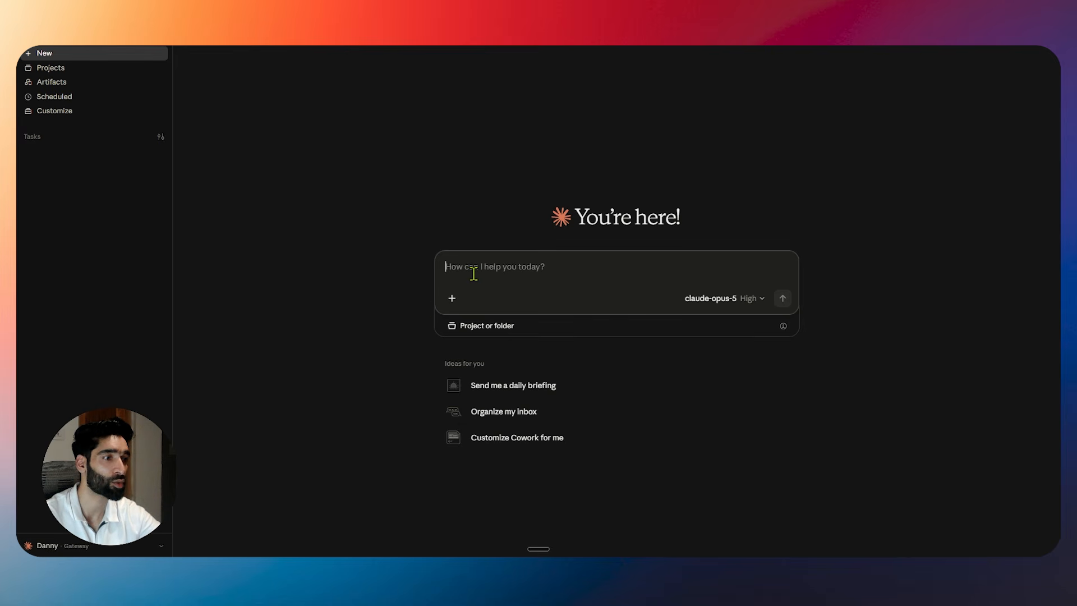
left_click(140, 43)
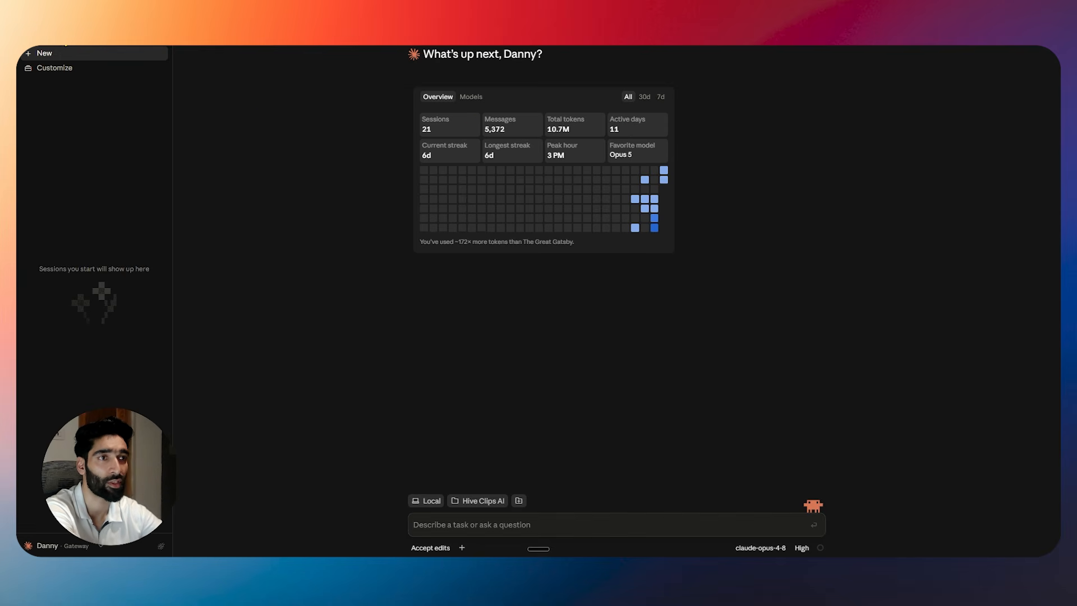
left_click(42, 53)
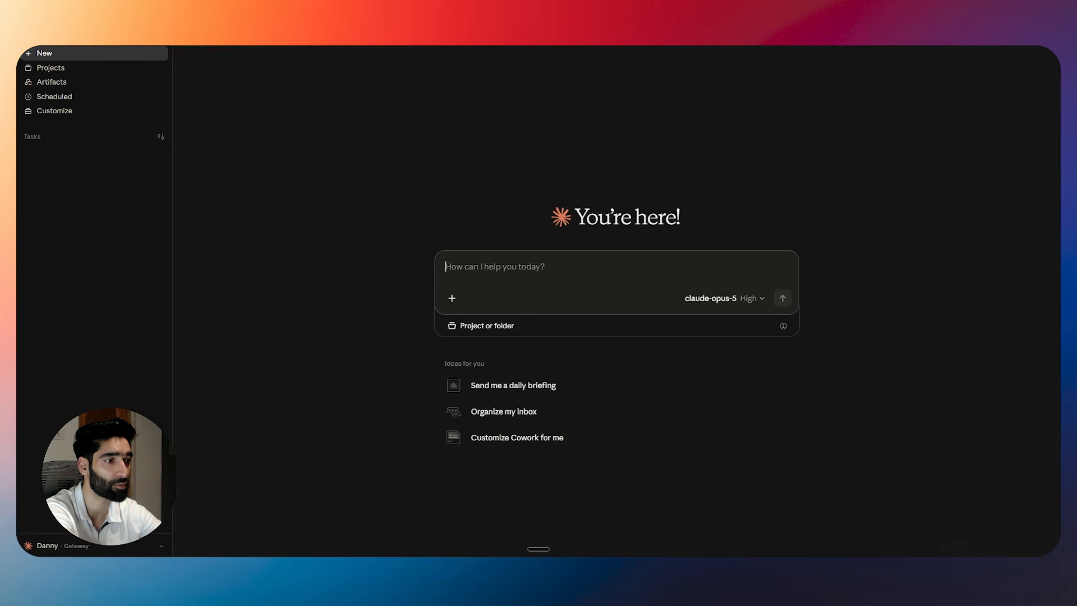
right_click(627, 565)
left_click(598, 528)
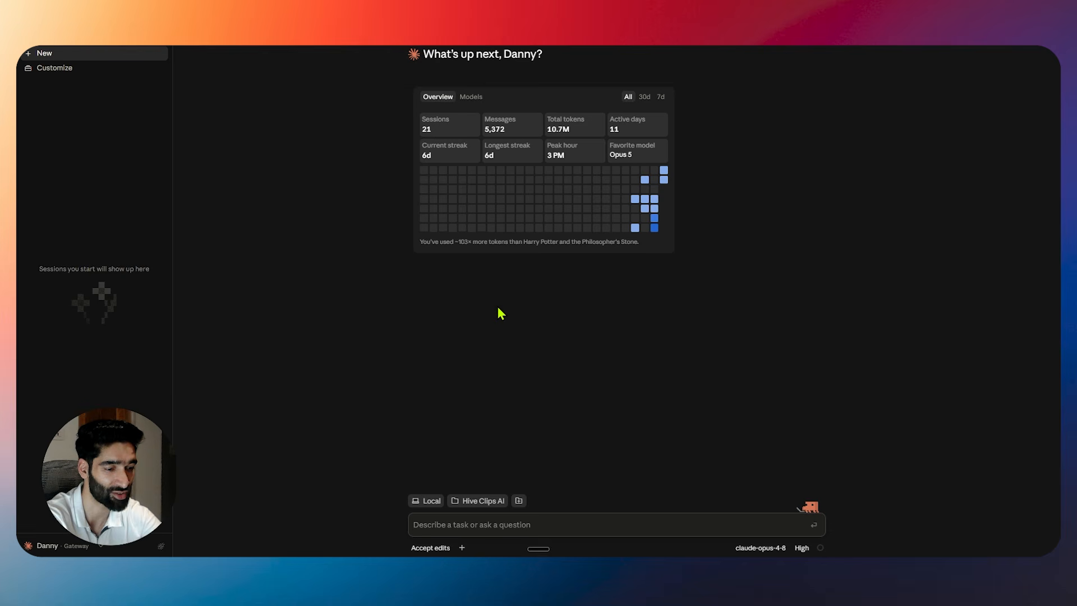
left_click(523, 533)
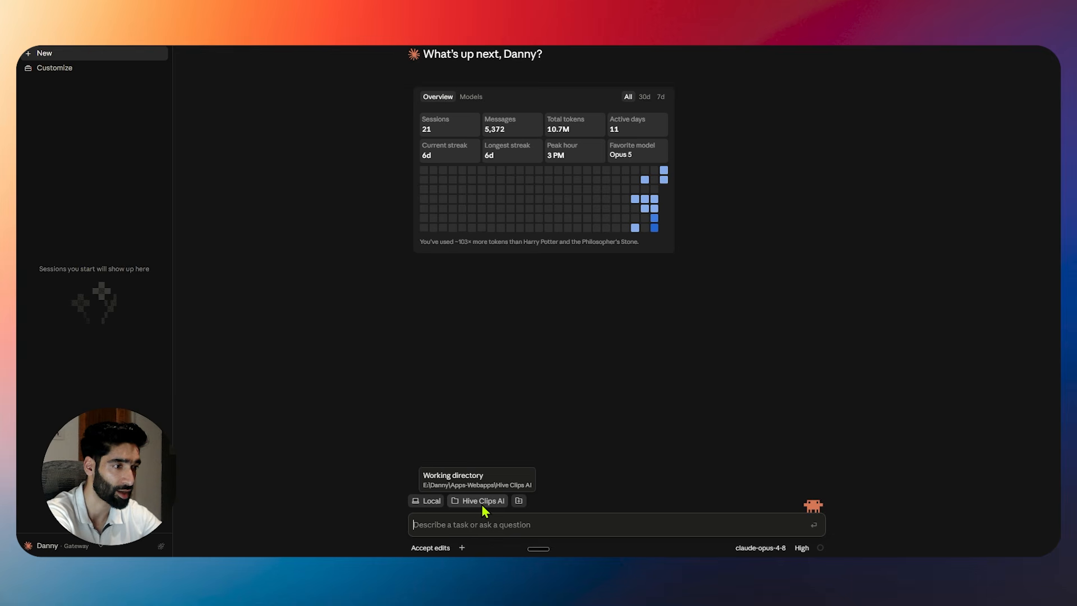
Create a new 'tets' folder in Downloads, then select and trust it as the workspace.
left_click(483, 504)
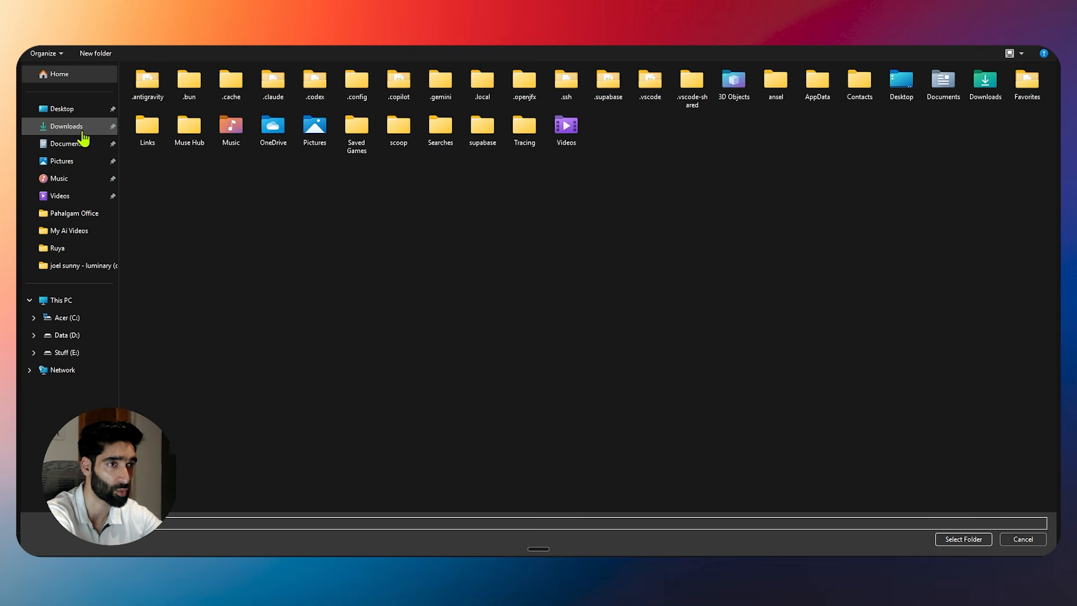
left_click(310, 269)
left_click(78, 133)
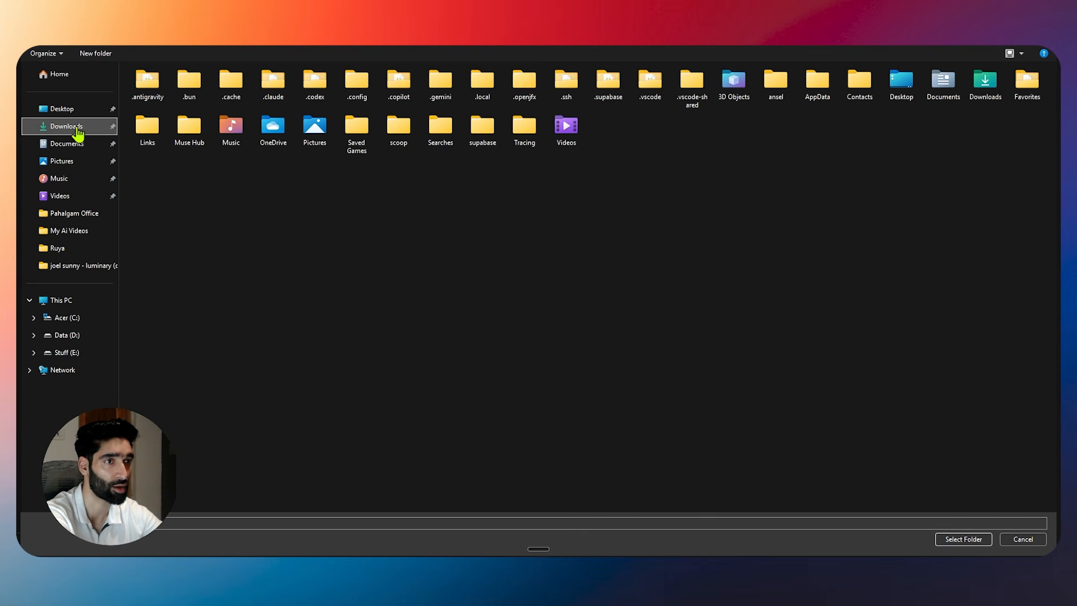
key("ctrl+shift+n")
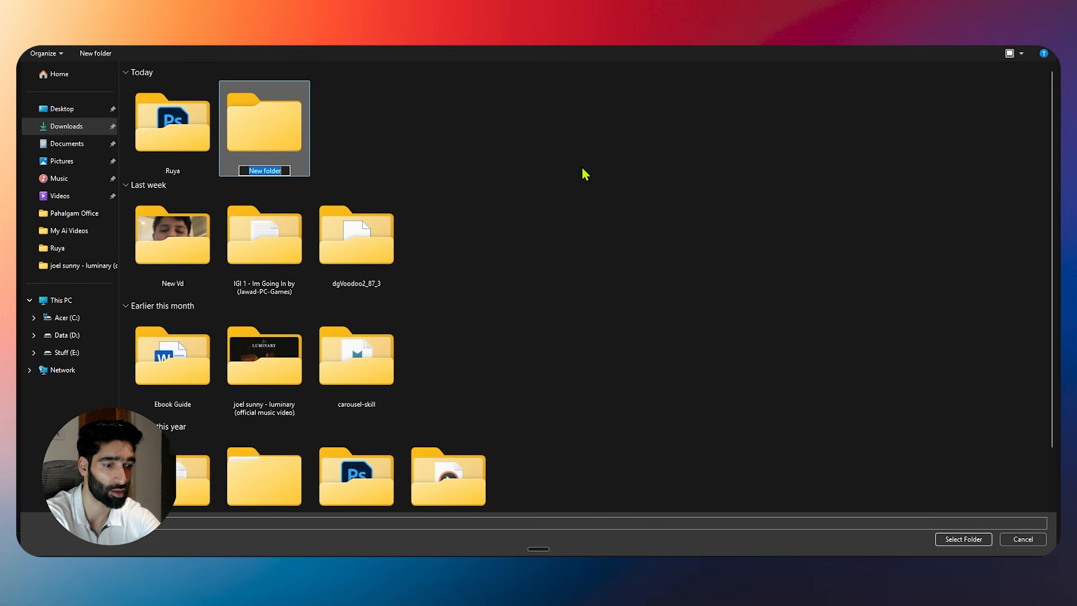
type("test")
key("Return")
key("Return")
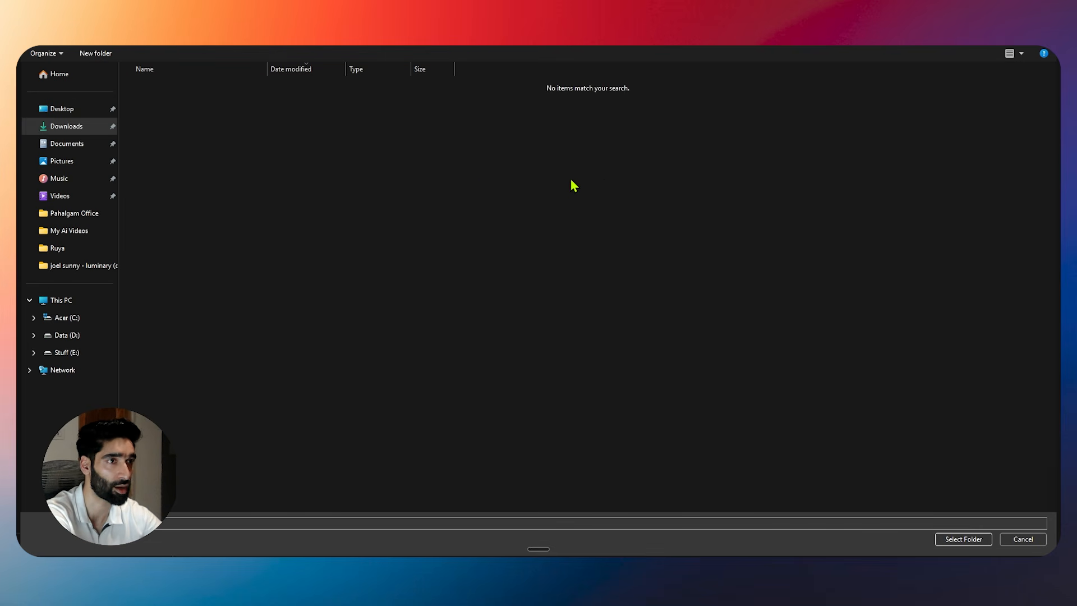
left_click(960, 540)
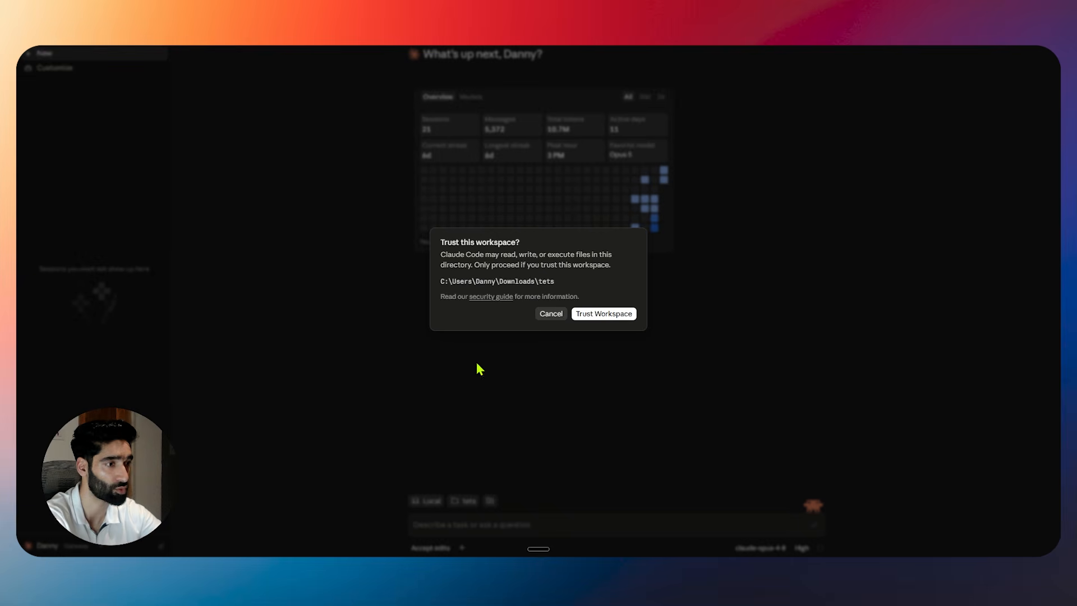
left_click(579, 318)
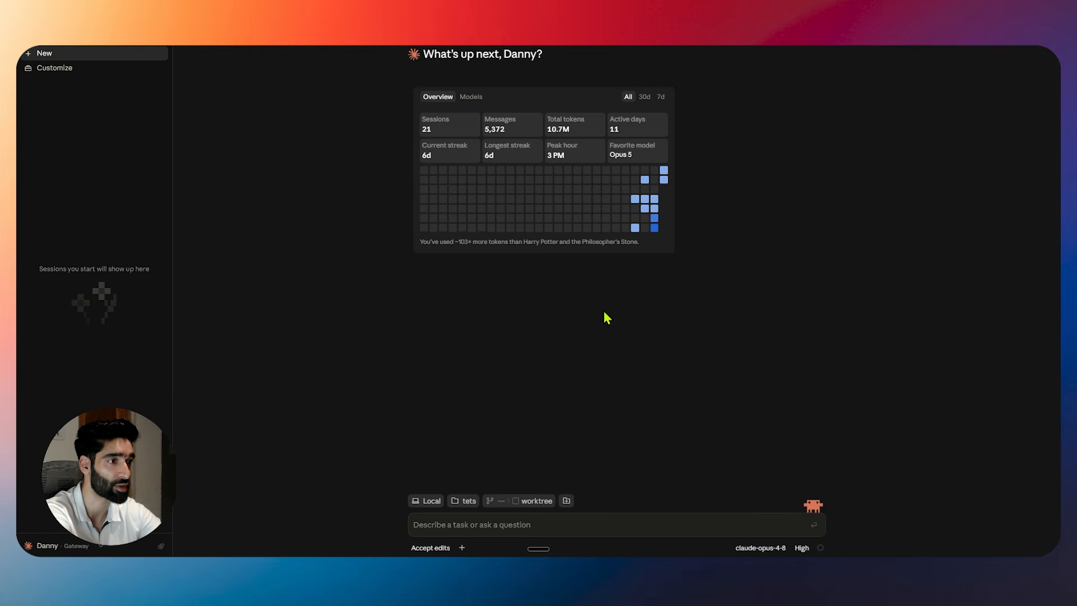
left_click(457, 526)
Send 'Hi' to start a Greeting session and switch the model to claude-opus-4-8.
type("Hi")
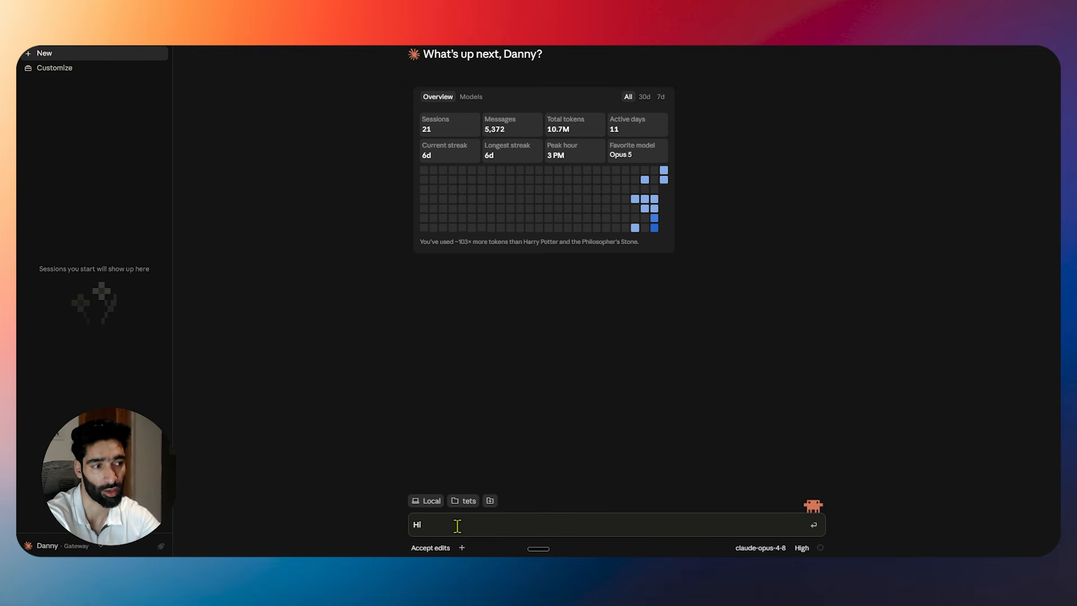
key("Return")
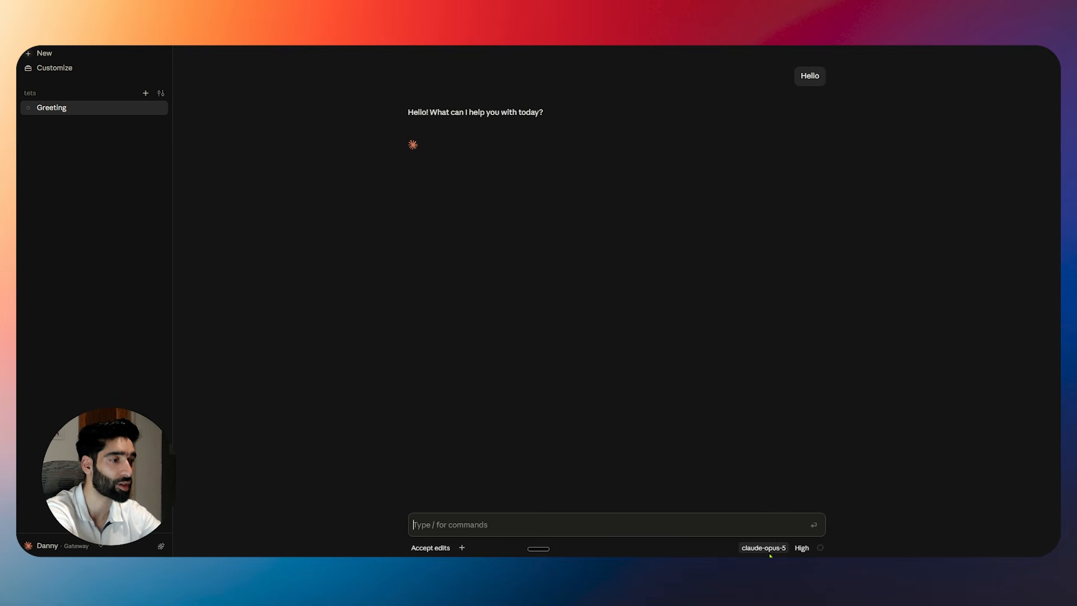
left_click(763, 547)
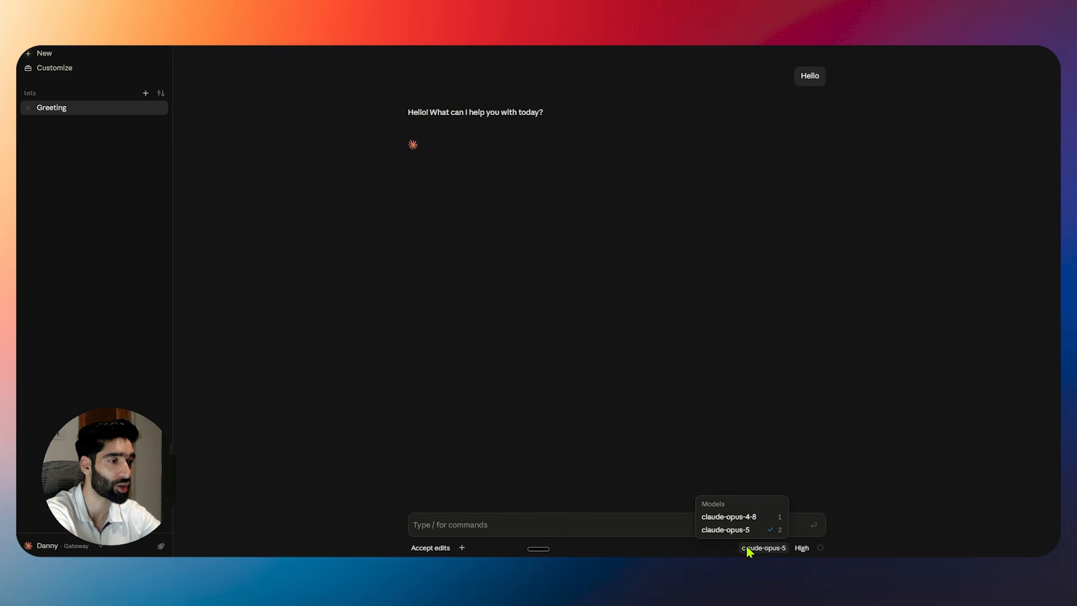
left_click(732, 516)
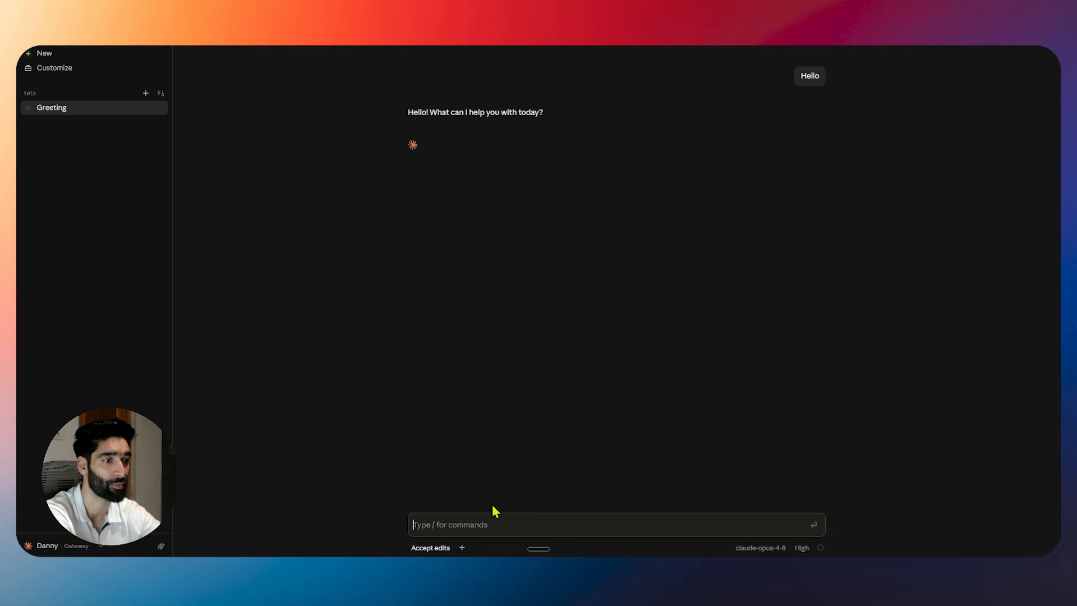
key("ctrl+super")
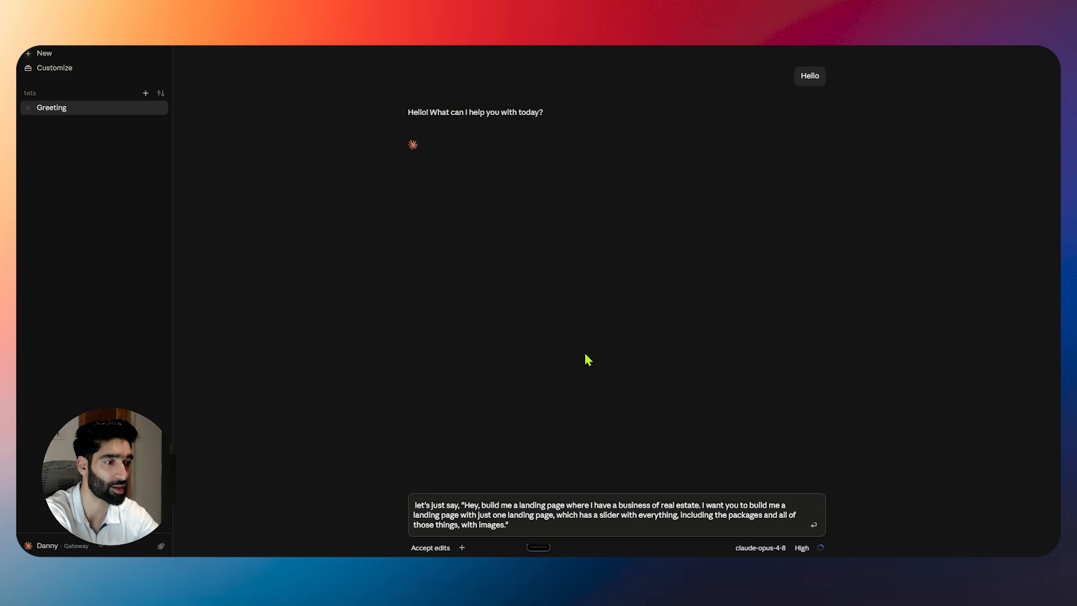
Dictate and send a request for a three-section real-estate landing page in plain HTML and CSS.
key("ctrl+super")
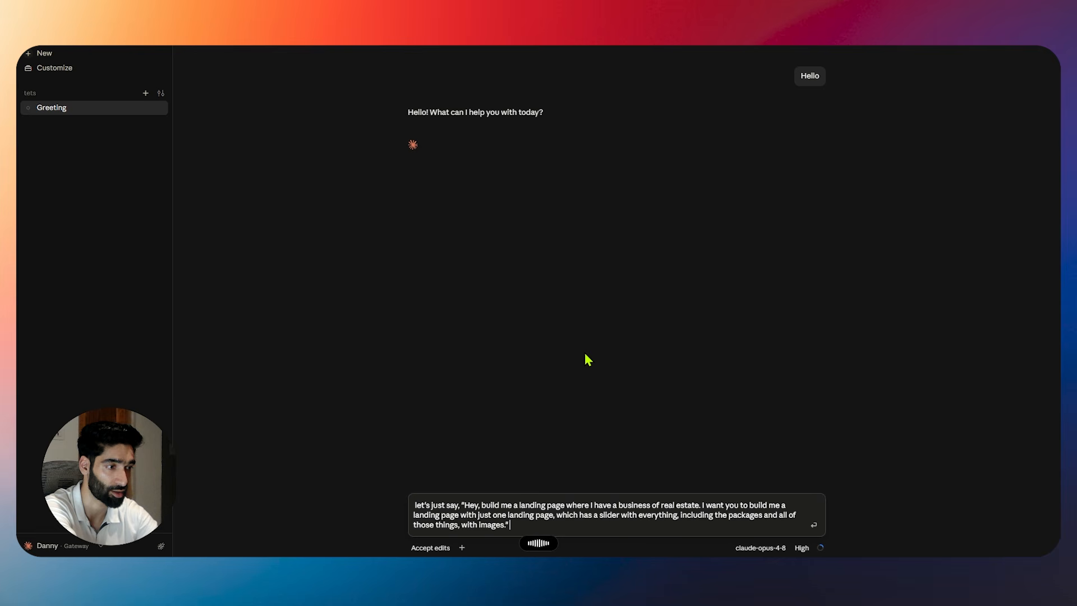
key("ctrl+super")
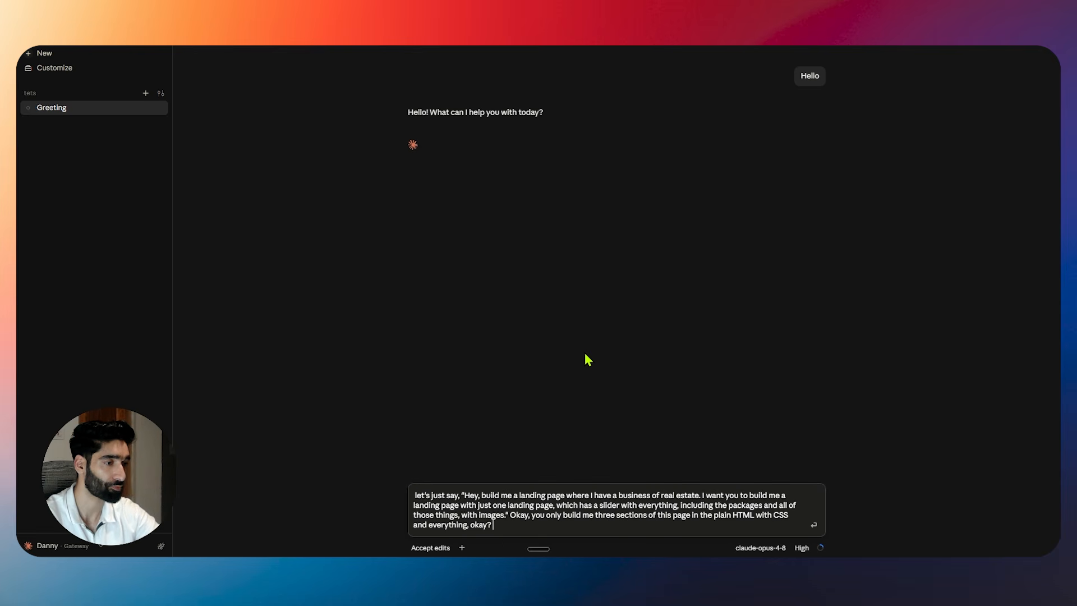
key("Return")
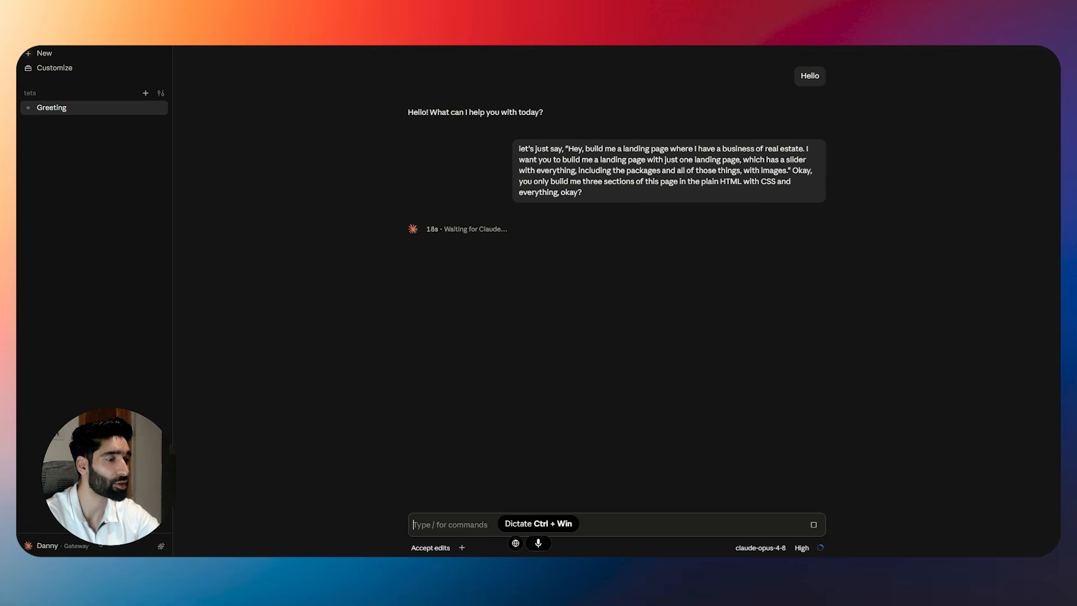
In Agent Router, check the 3622575 tokens and 1139 requests figures, then open the Usage log.
mouse_move(635, 568)
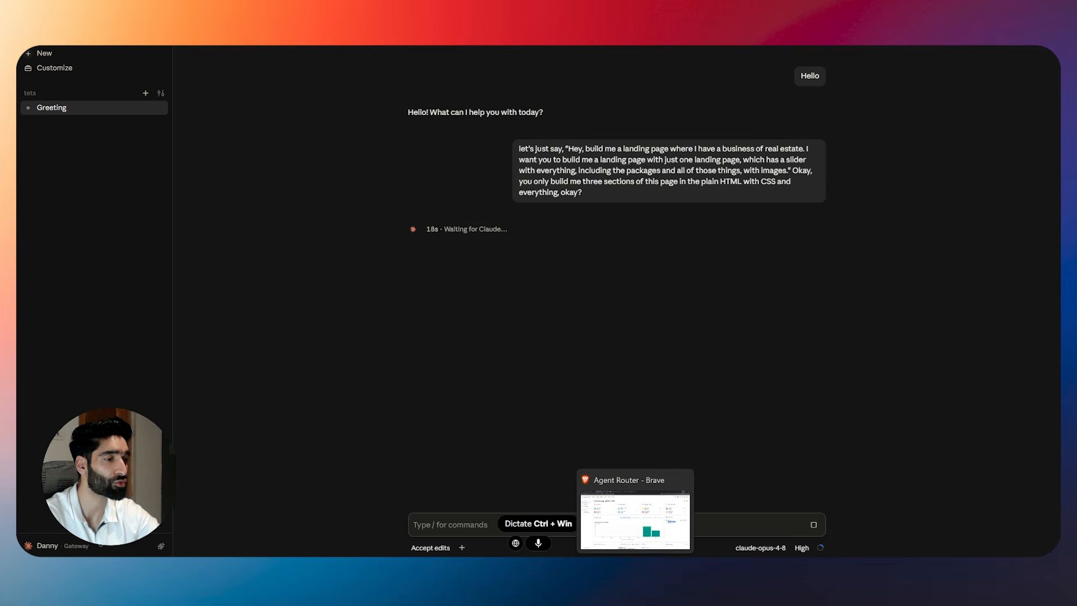
left_click(635, 522)
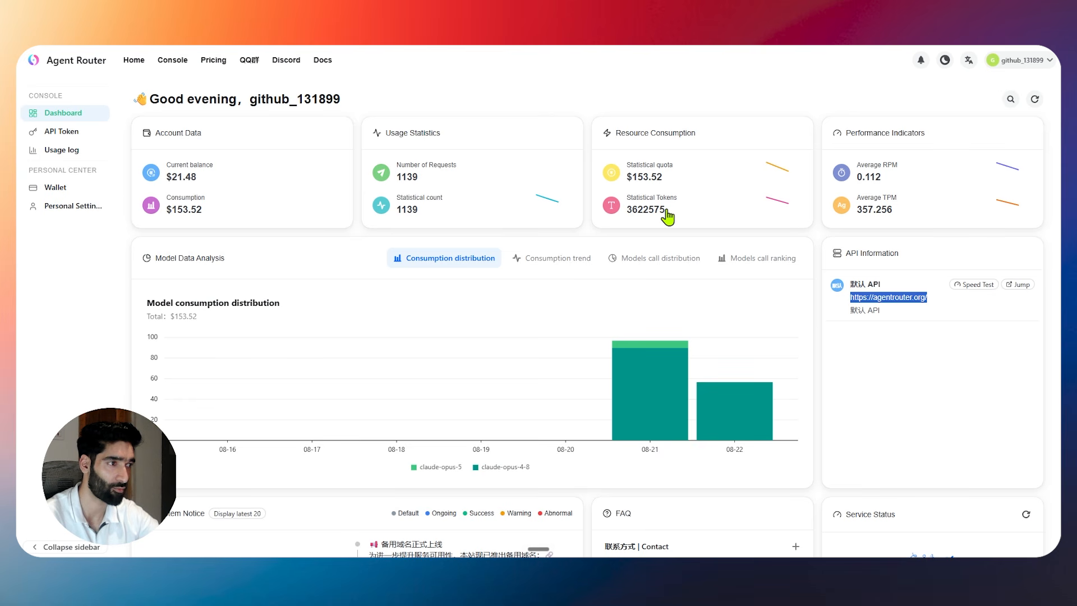
left_click_drag(668, 214, 628, 213)
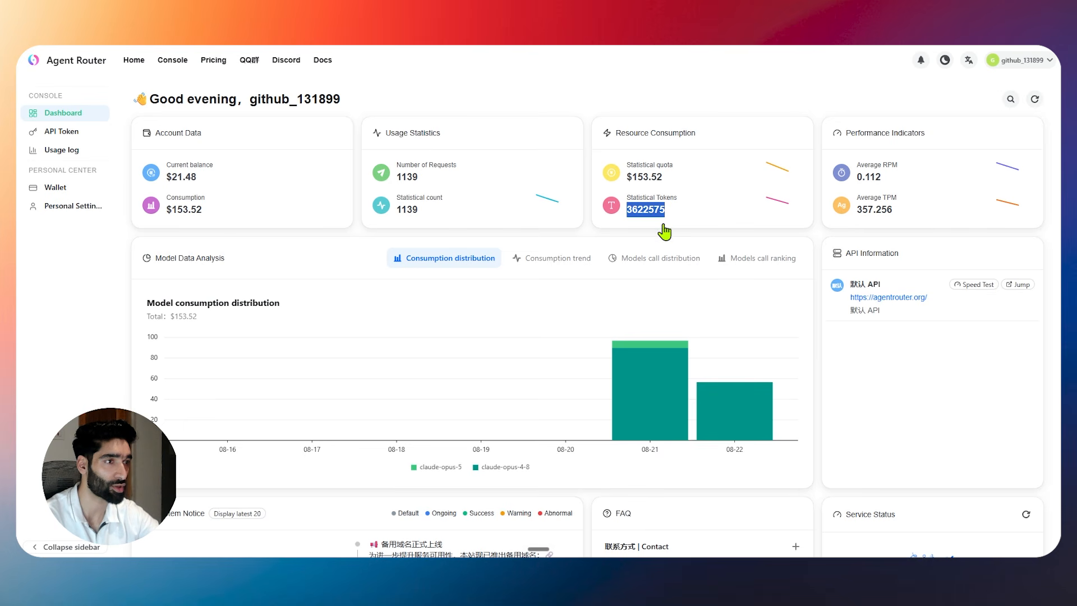
double_click(400, 177)
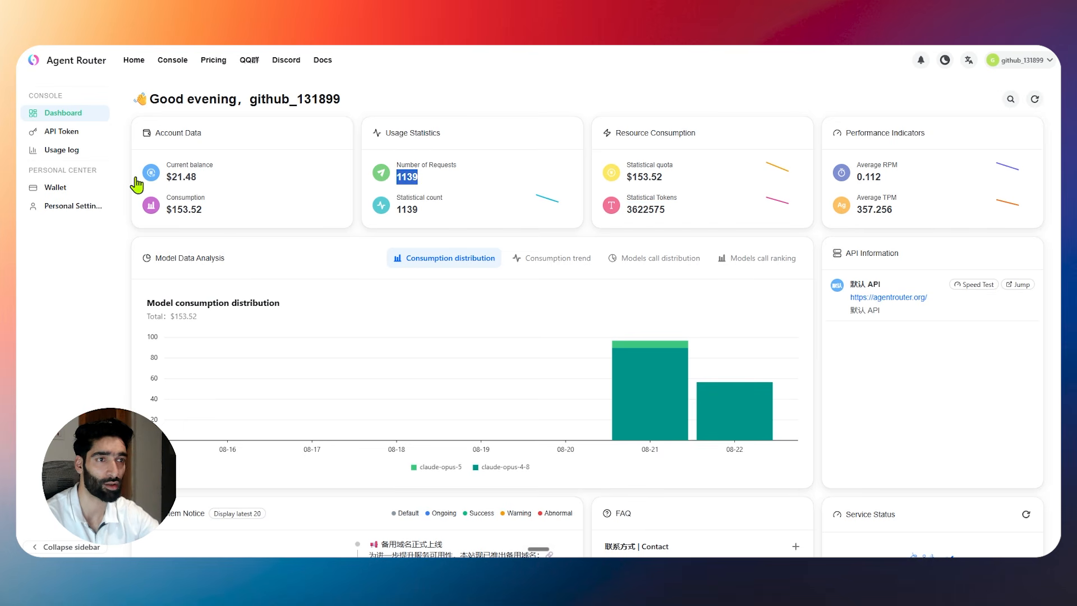
left_click(60, 155)
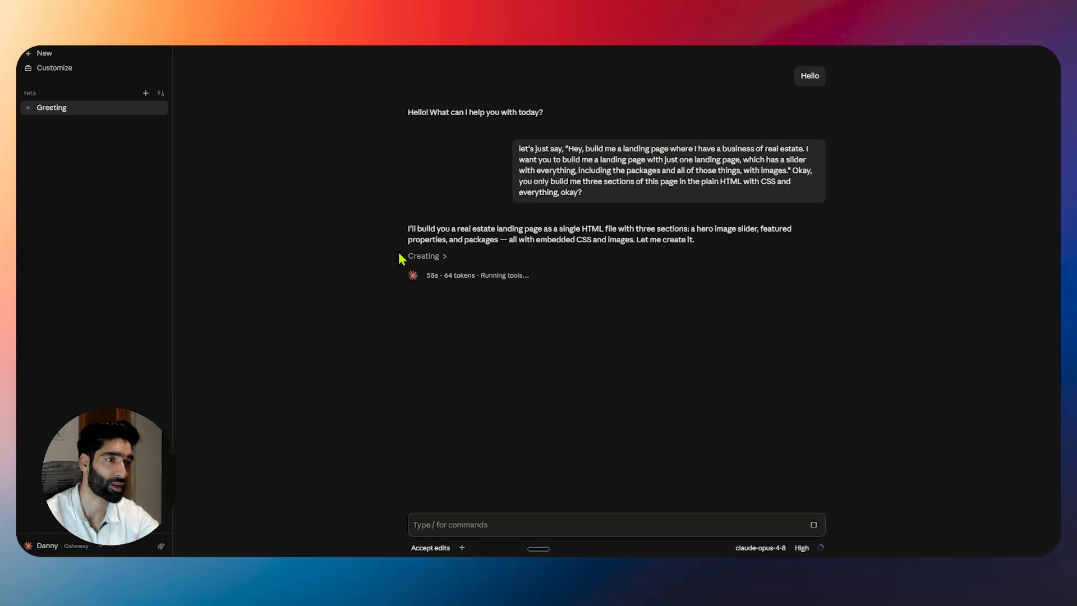
Open the live preview of index.html and widen the preview panel.
left_click(442, 257)
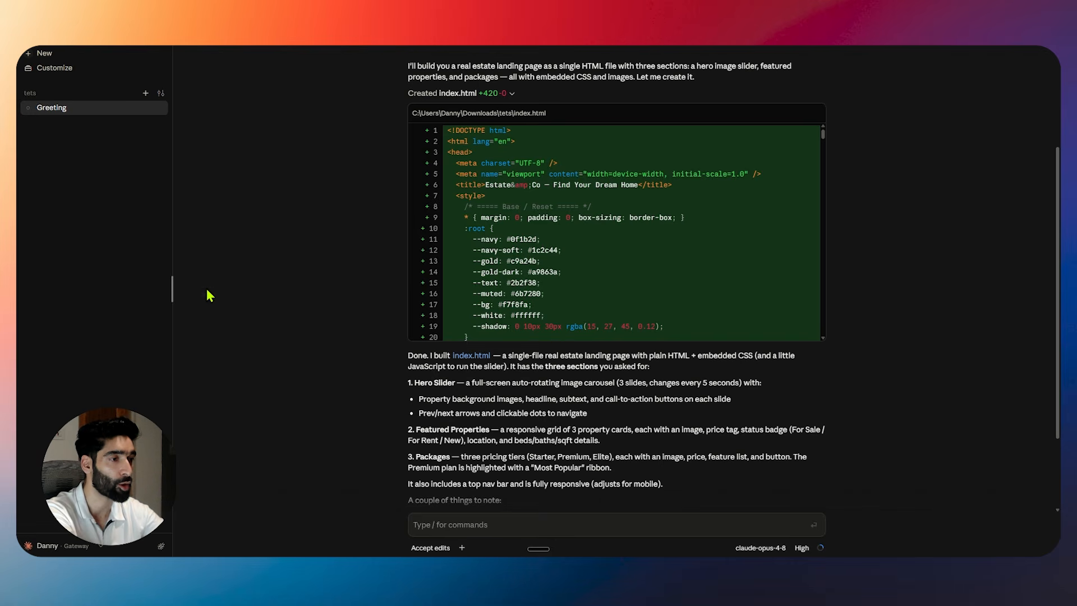
scroll(595, 266, "down", 3)
scroll(595, 266, "down", 5)
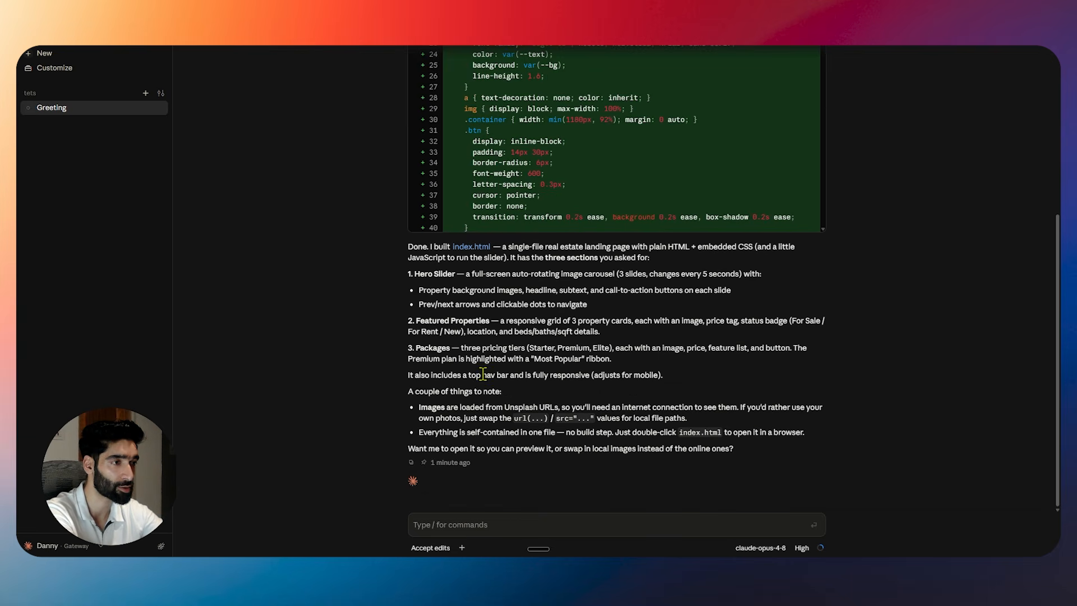
left_click(464, 250)
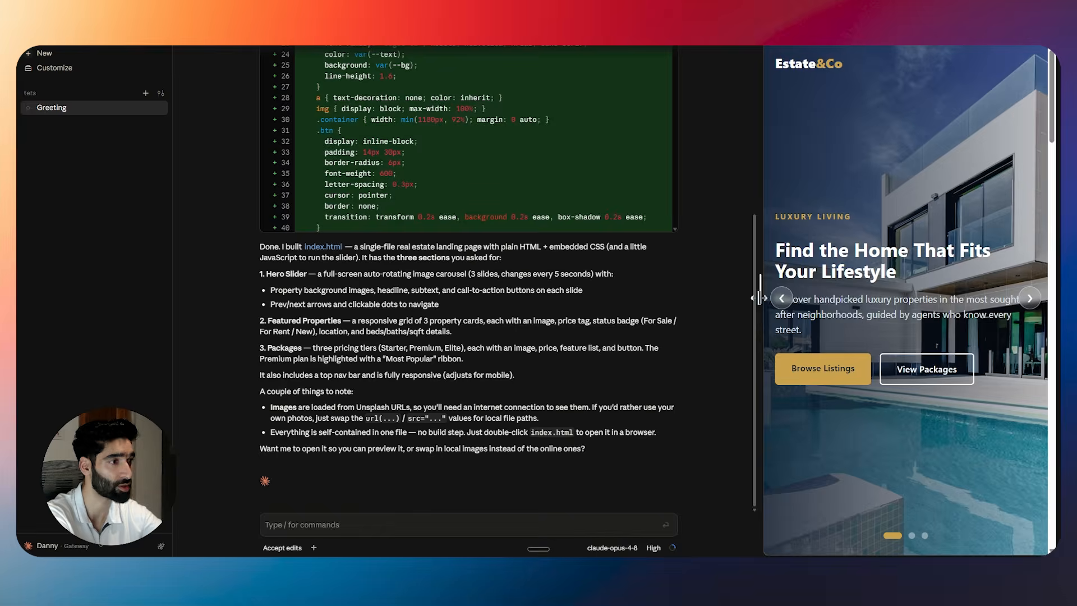
left_click_drag(760, 298, 465, 291)
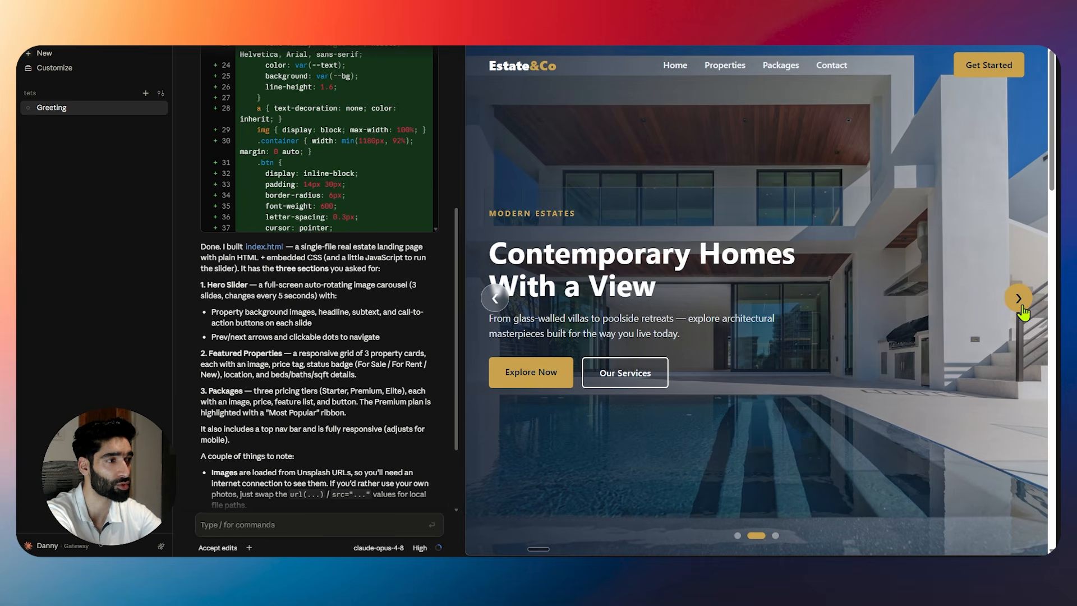
Advance the hero slider twice, then widen the chat and read Claude's full summary.
left_click(1021, 302)
left_click(1021, 302)
scroll(617, 317, "down", 10)
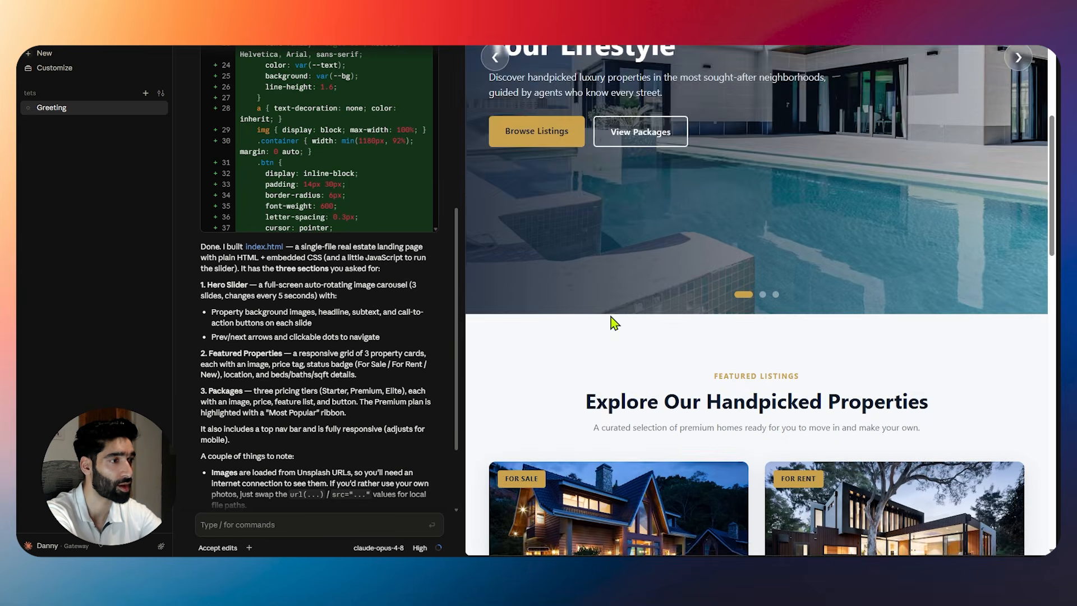
scroll(636, 321, "down", 5)
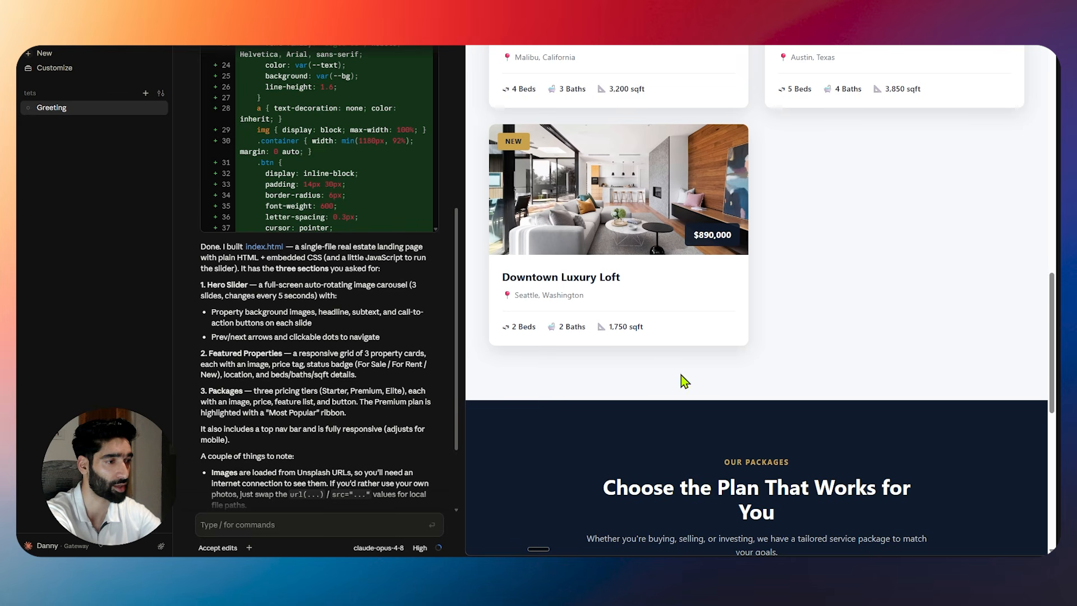
scroll(683, 378, "down", 7)
scroll(704, 374, "down", 2)
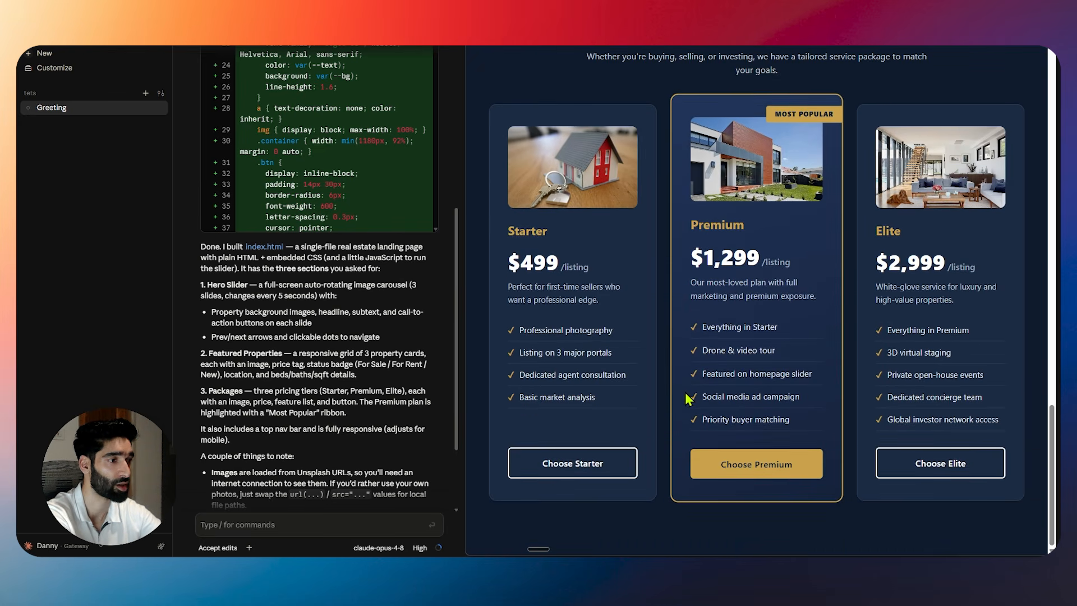
scroll(617, 404, "up", 10)
scroll(601, 413, "up", 8)
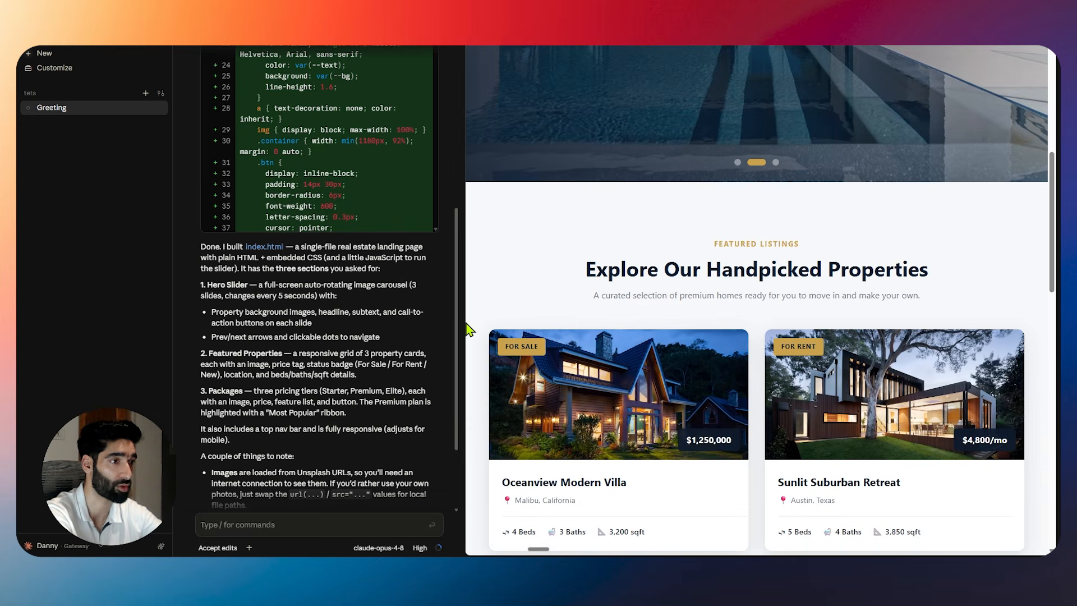
left_click_drag(464, 321, 662, 321)
scroll(838, 281, "up", 8)
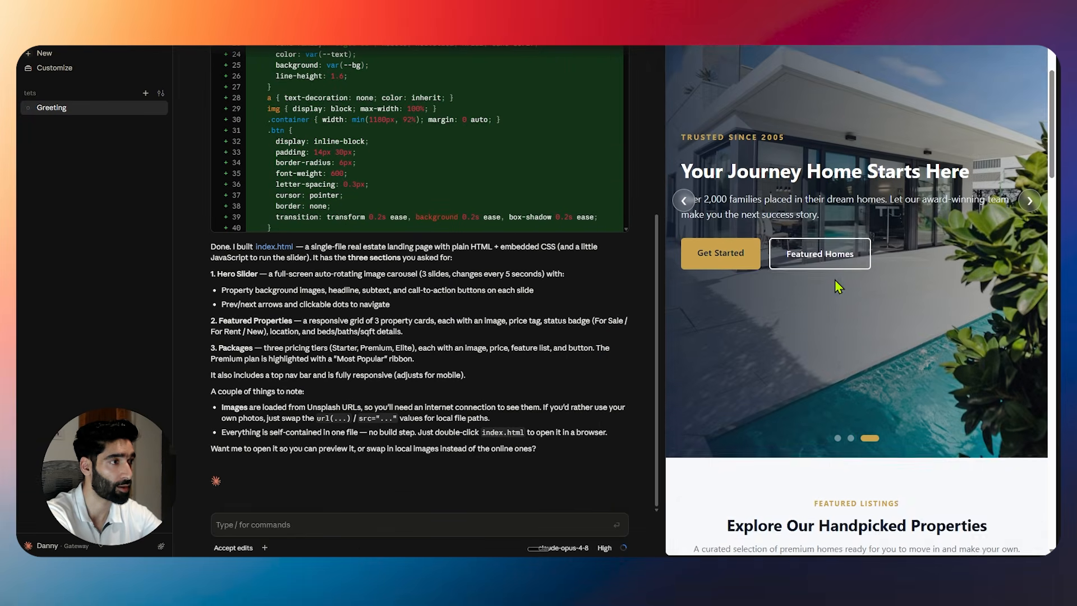
scroll(412, 453, "up", 5)
scroll(443, 393, "down", 12)
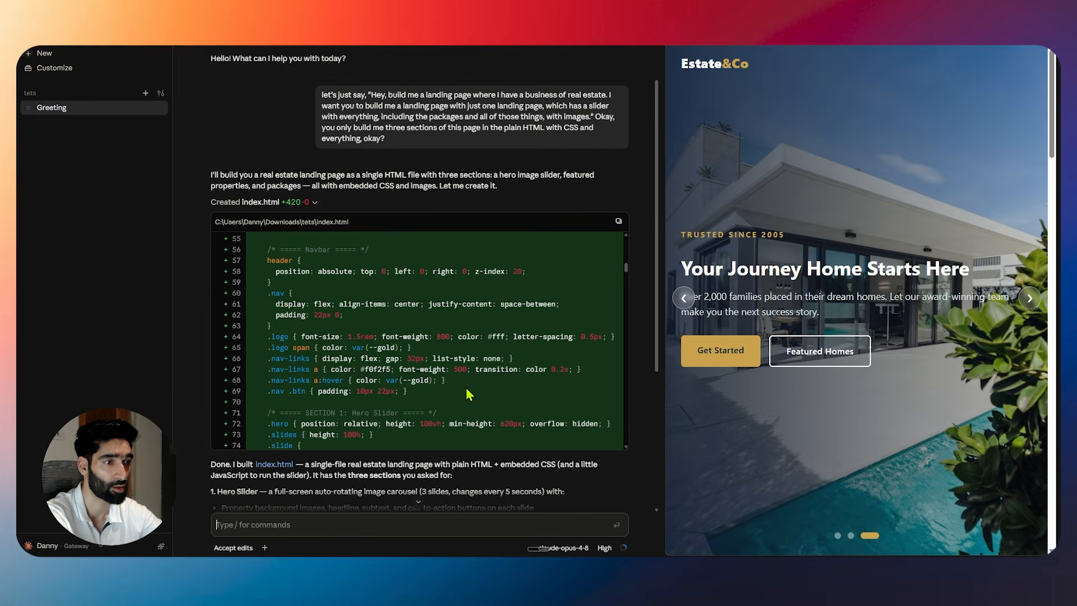
scroll(464, 481, "down", 4)
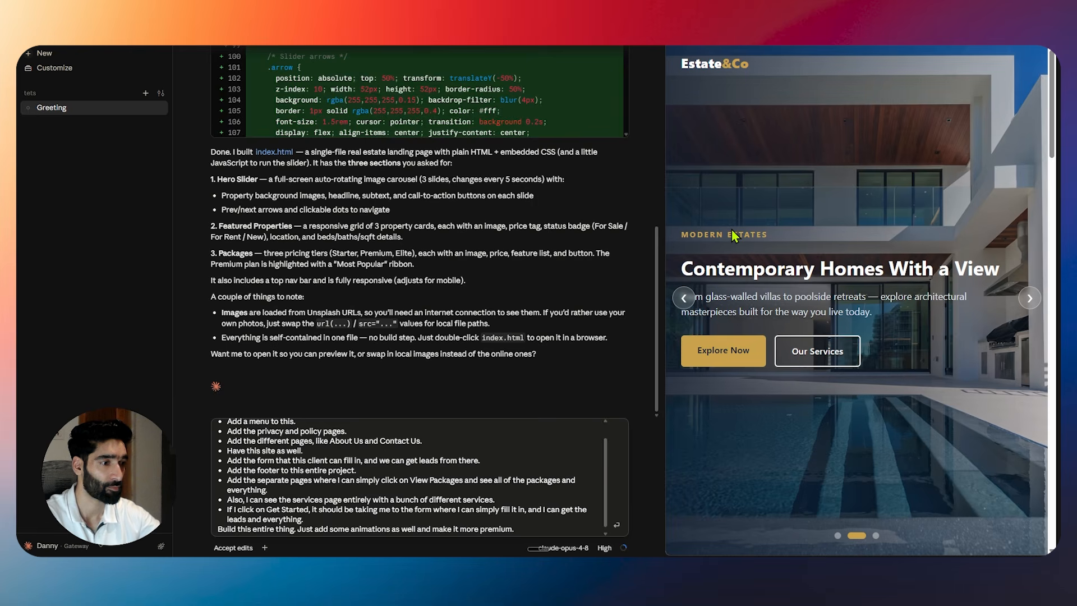
Send the request for a menu, extra pages, lead form, footer and animations, and browse the preview meanwhile.
key("Return")
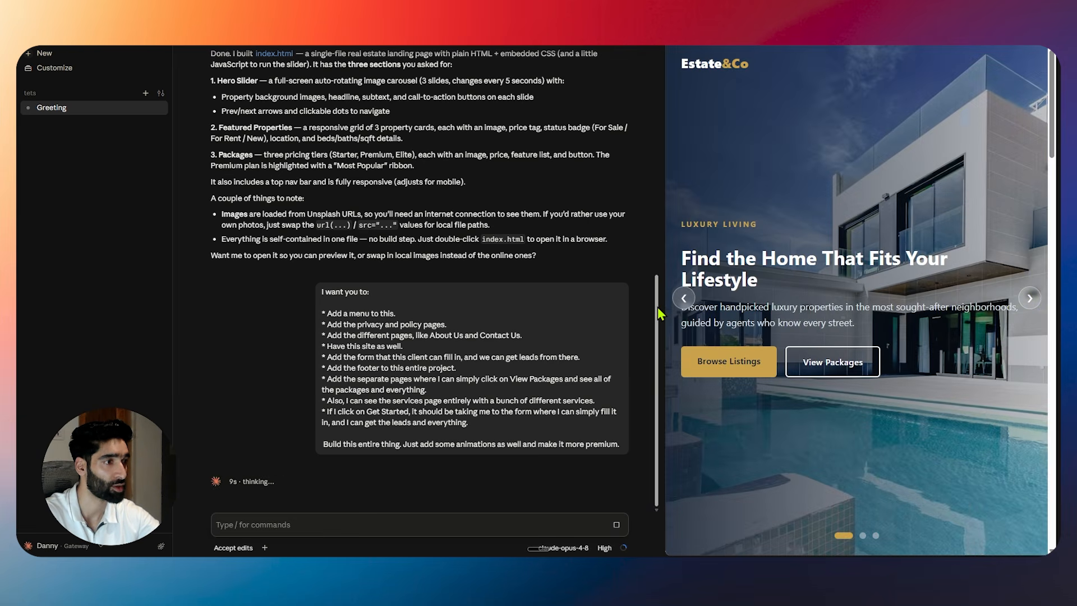
left_click_drag(663, 294, 498, 289)
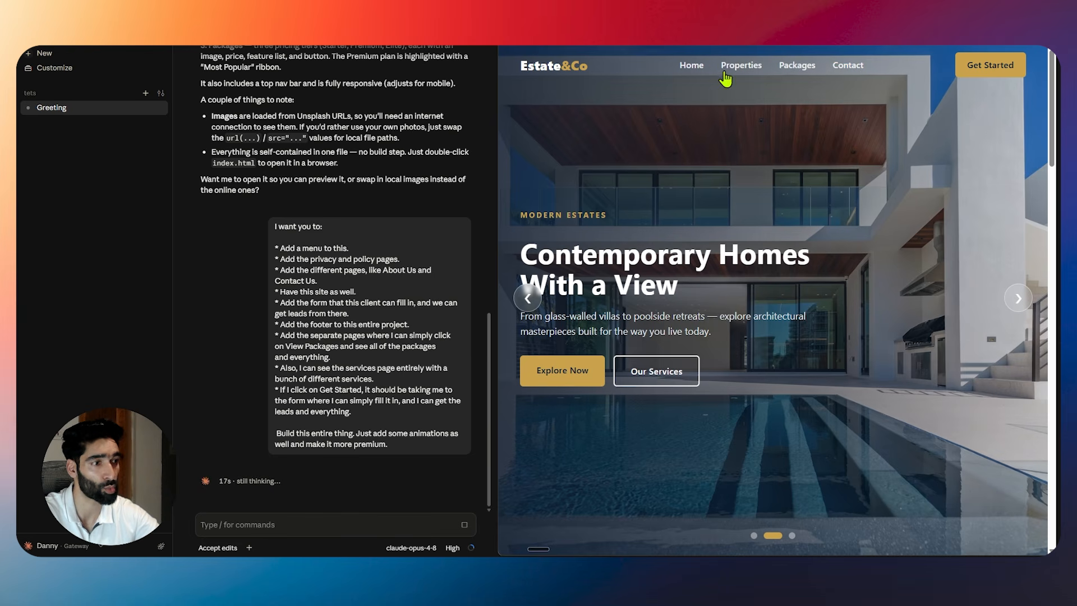
scroll(718, 287, "down", 15)
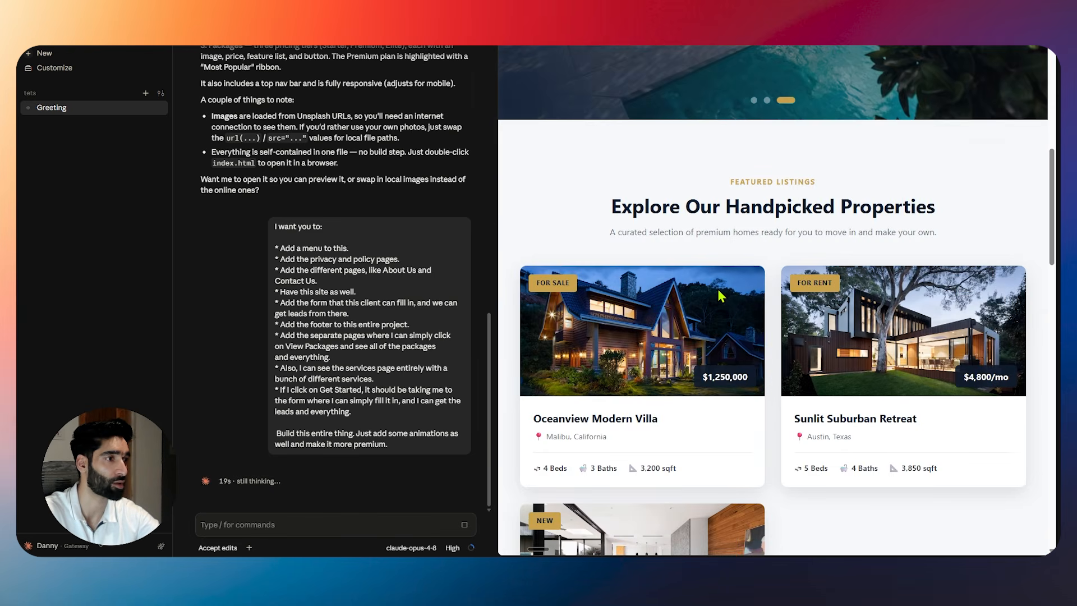
scroll(719, 290, "down", 2)
scroll(615, 307, "up", 5)
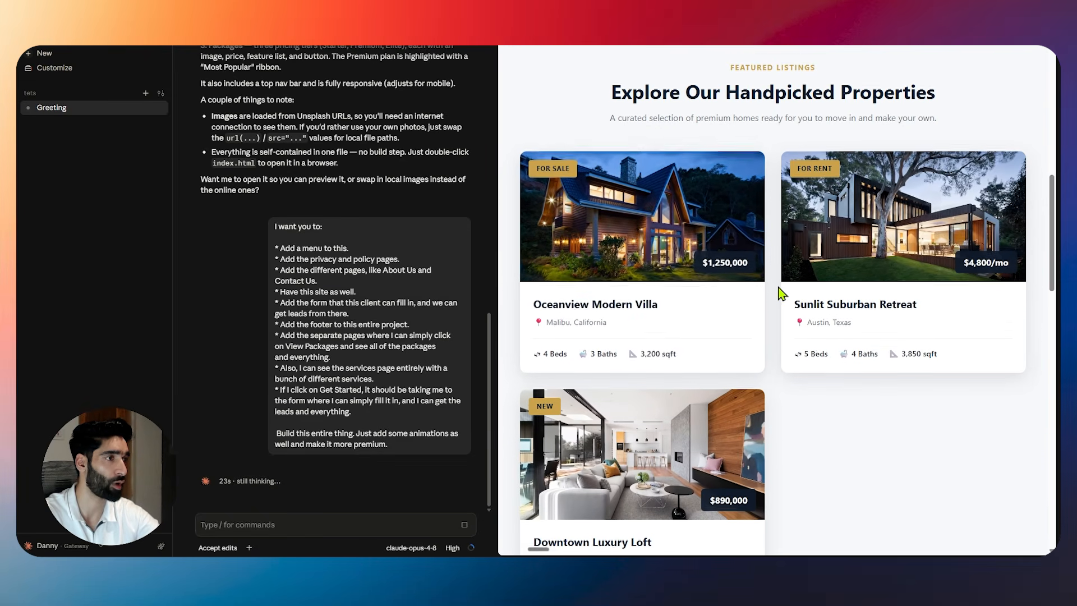
scroll(781, 295, "down", 5)
scroll(781, 298, "down", 3)
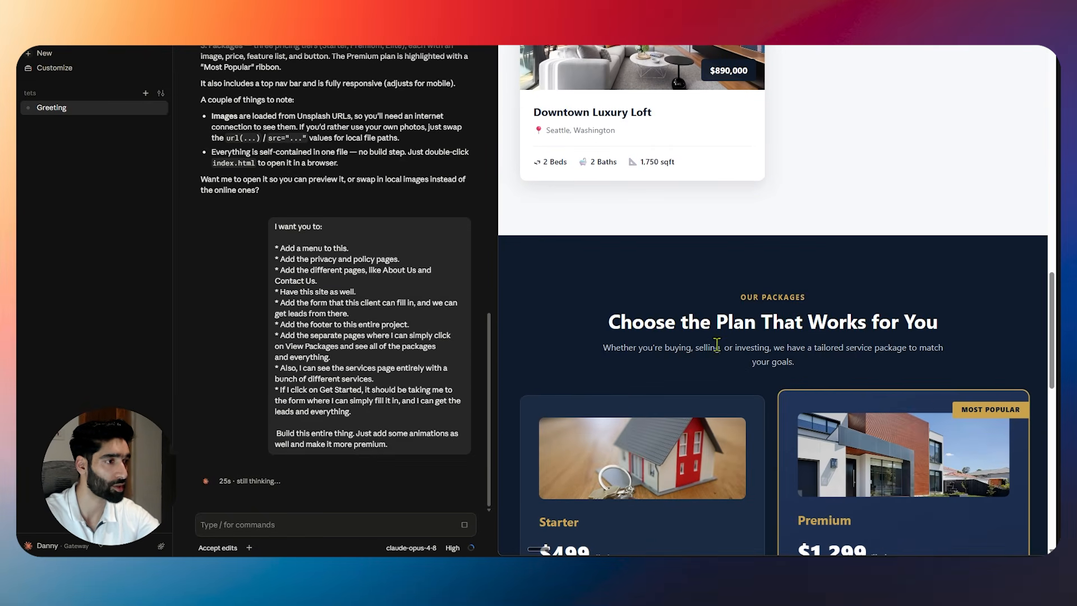
scroll(773, 335, "down", 5)
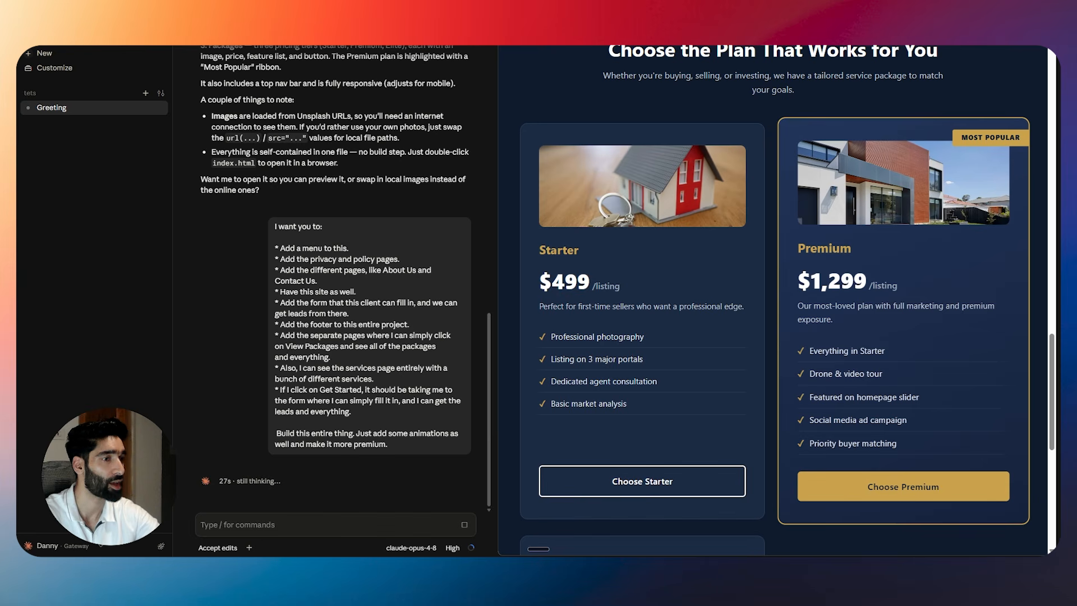
left_click_drag(494, 303, 599, 304)
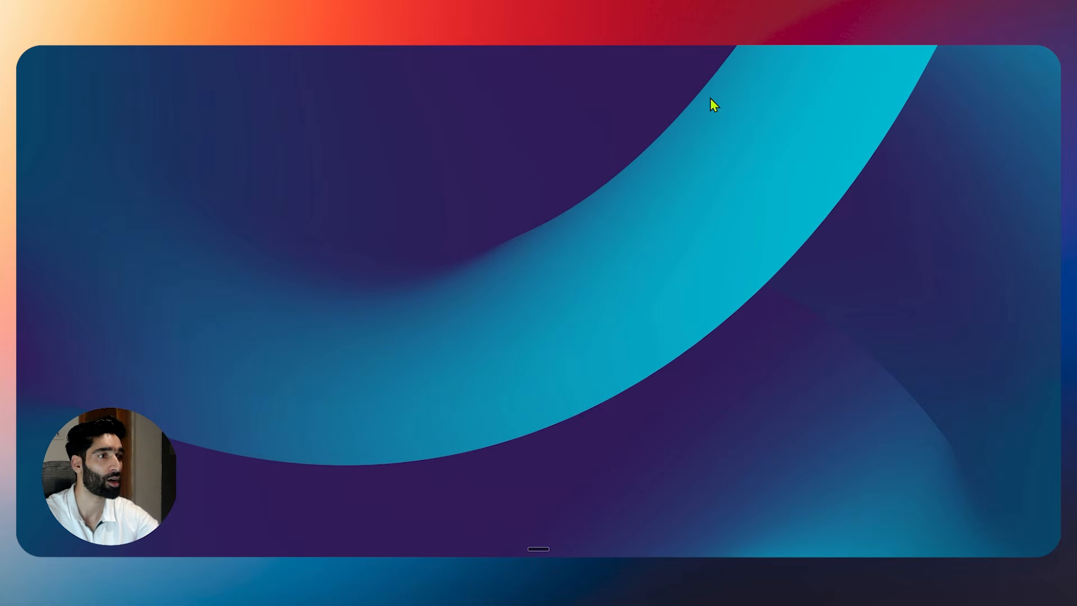
Switch to the Agent Router window in Brave while Claude builds the extra pages.
left_click(638, 550)
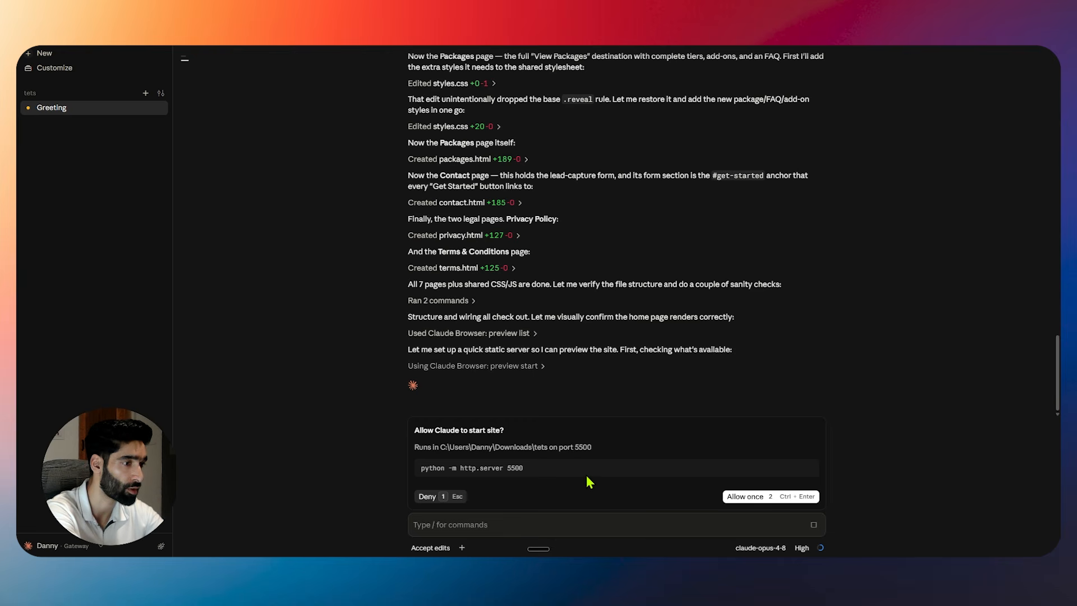
Allow the port-5500 server once and expand the Estate&Co preview to full width.
left_click(756, 500)
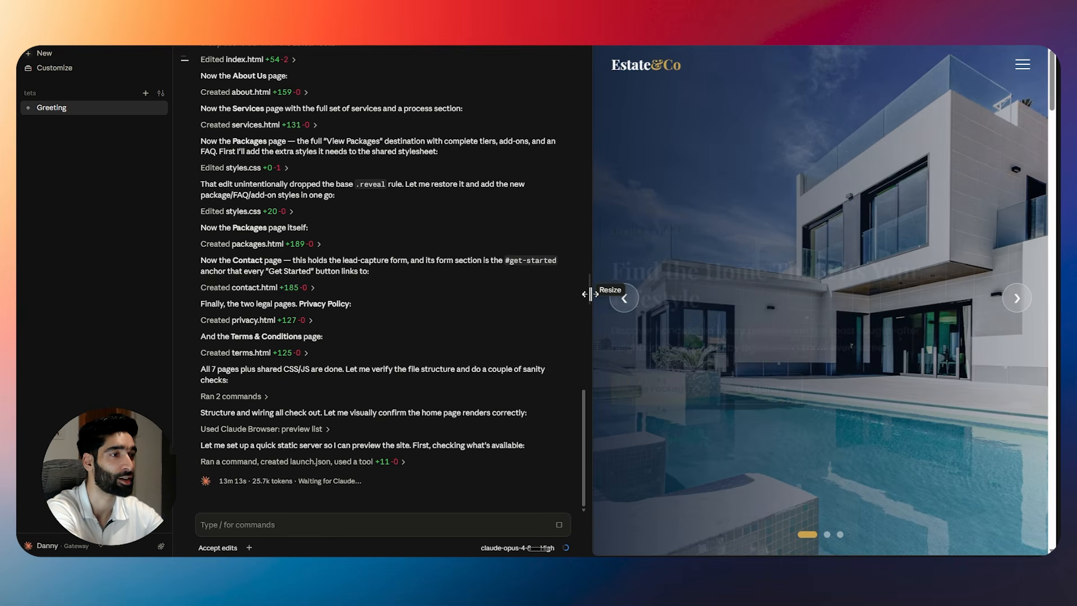
left_click_drag(590, 294, 472, 293)
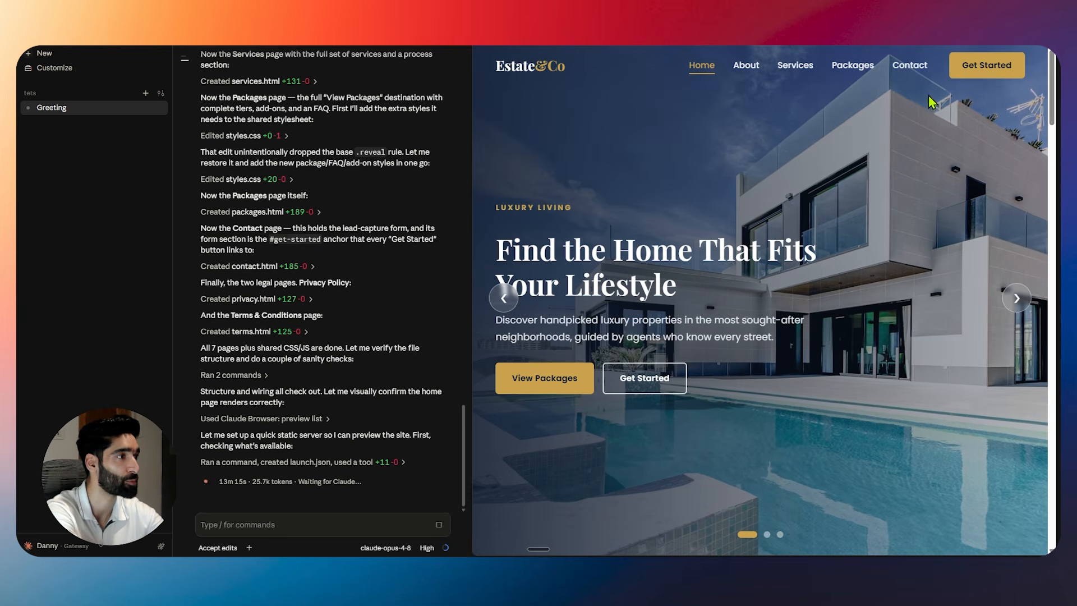
left_click(1028, 37)
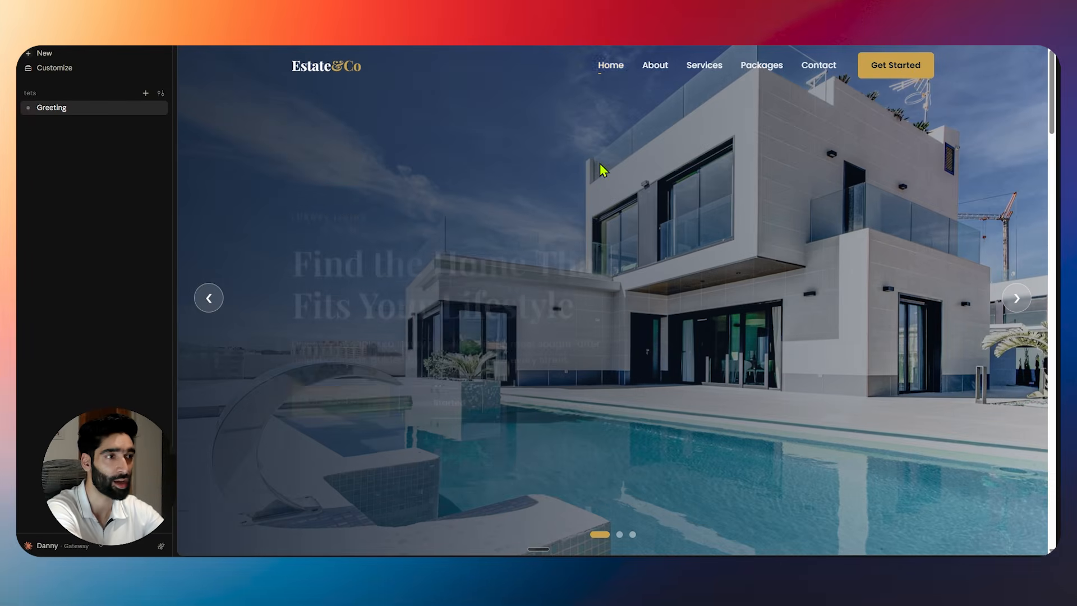
scroll(929, 194, "down", 3)
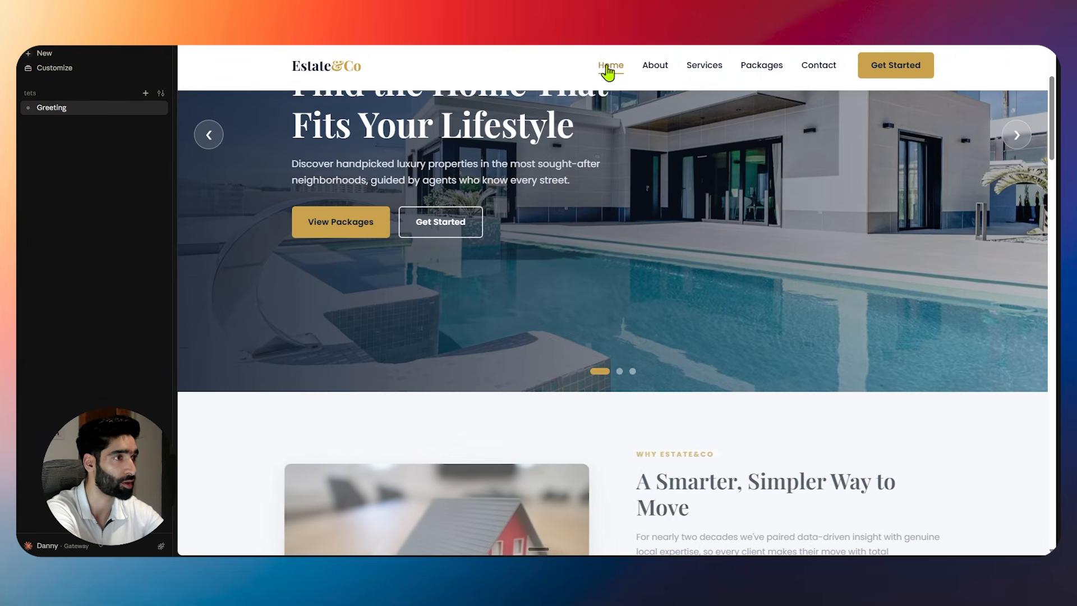
scroll(508, 183, "down", 4)
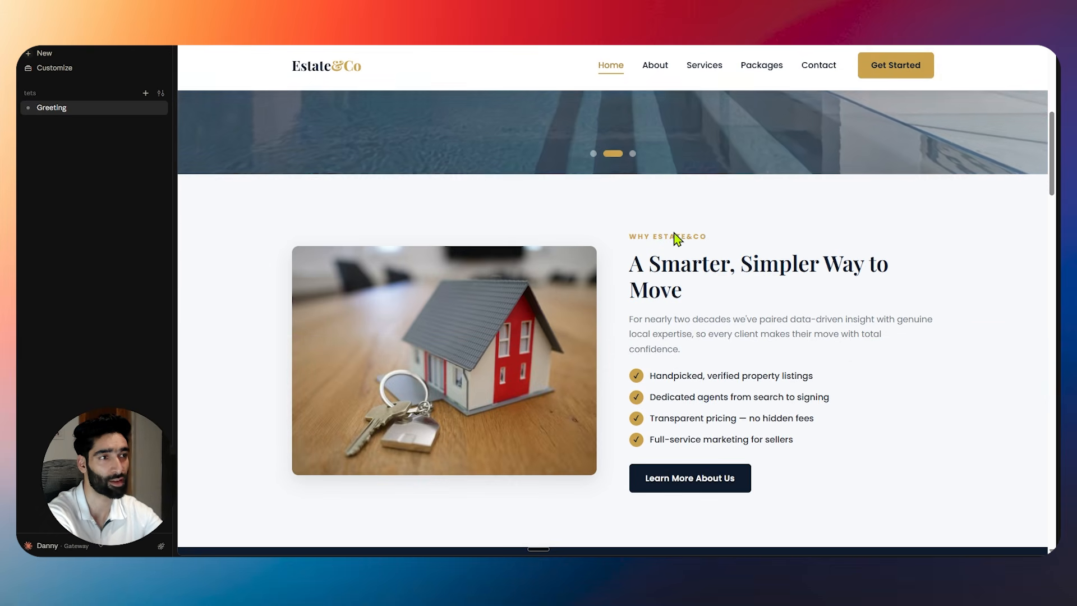
scroll(520, 276, "down", 7)
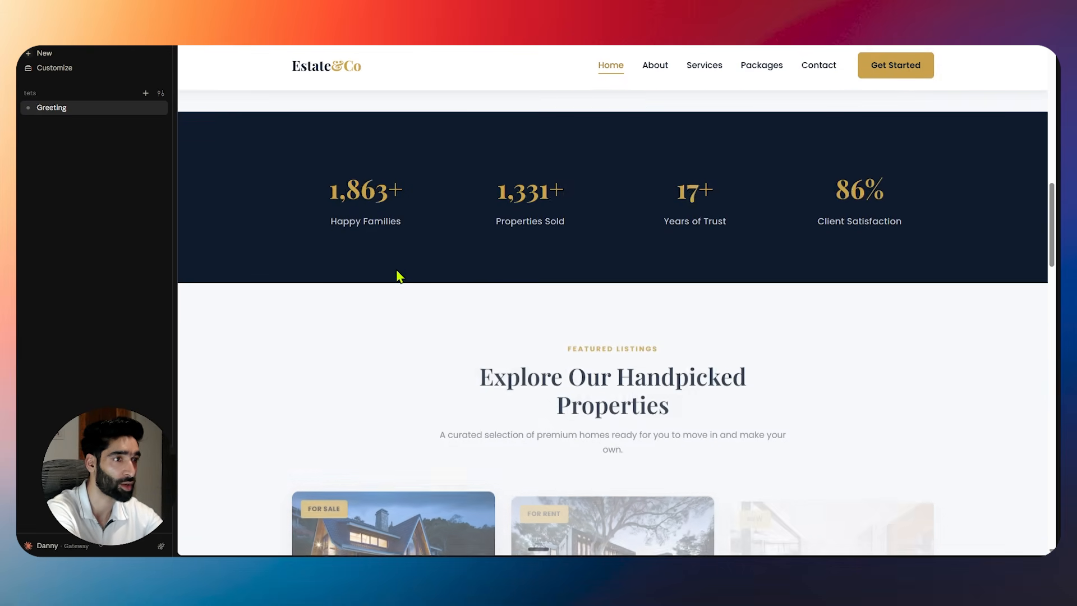
scroll(557, 257, "down", 4)
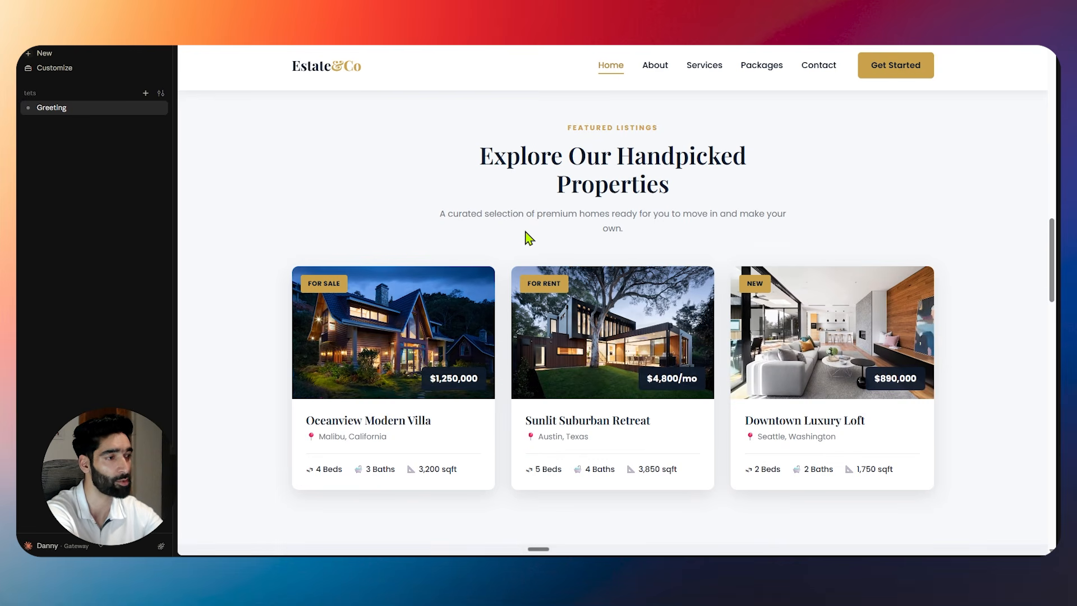
scroll(539, 239, "down", 6)
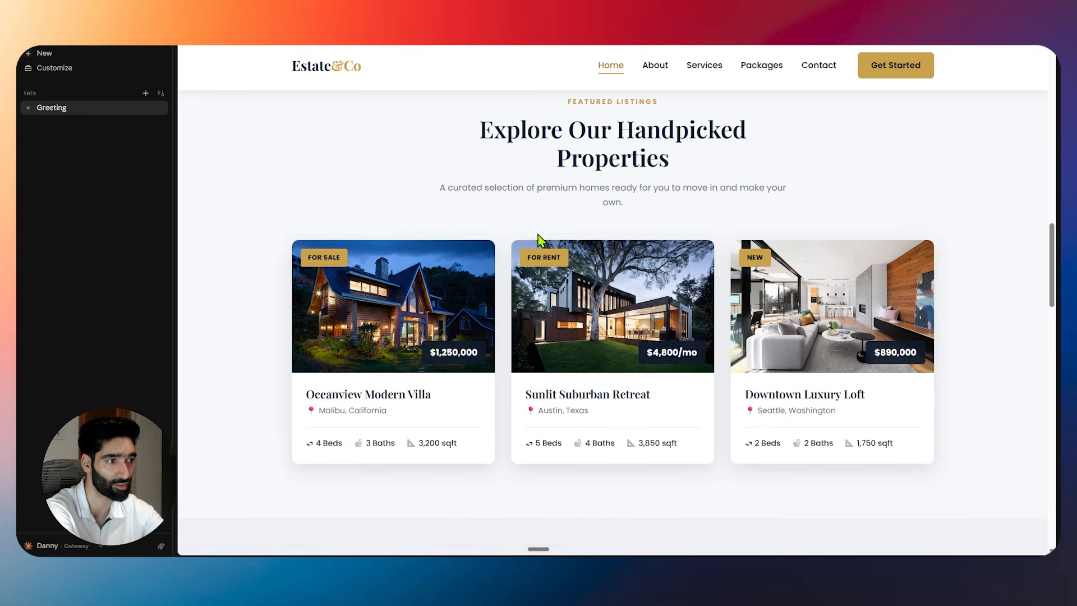
scroll(558, 254, "down", 3)
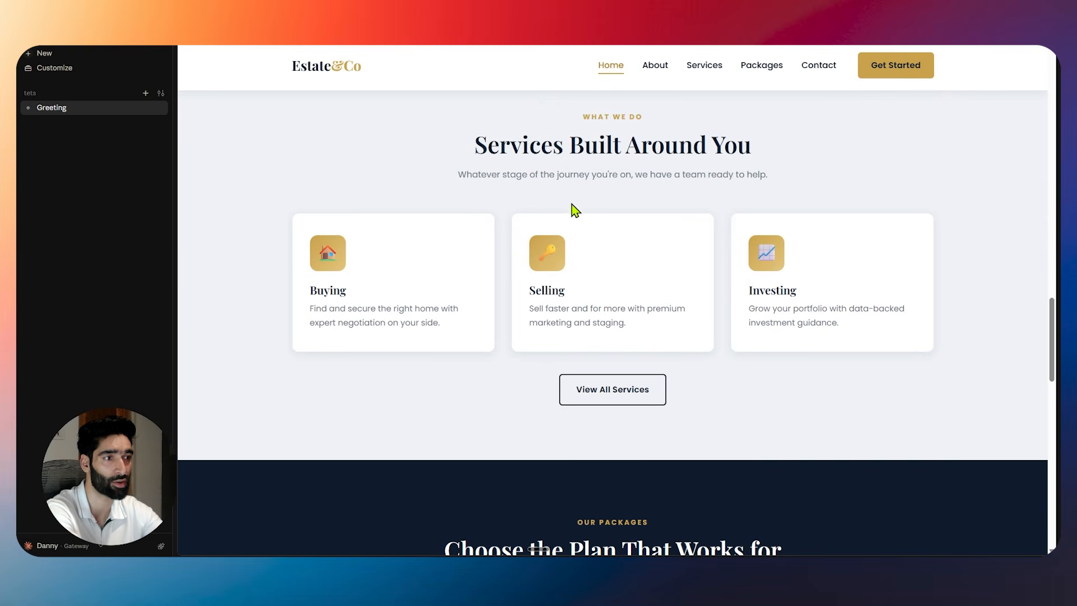
scroll(495, 286, "down", 6)
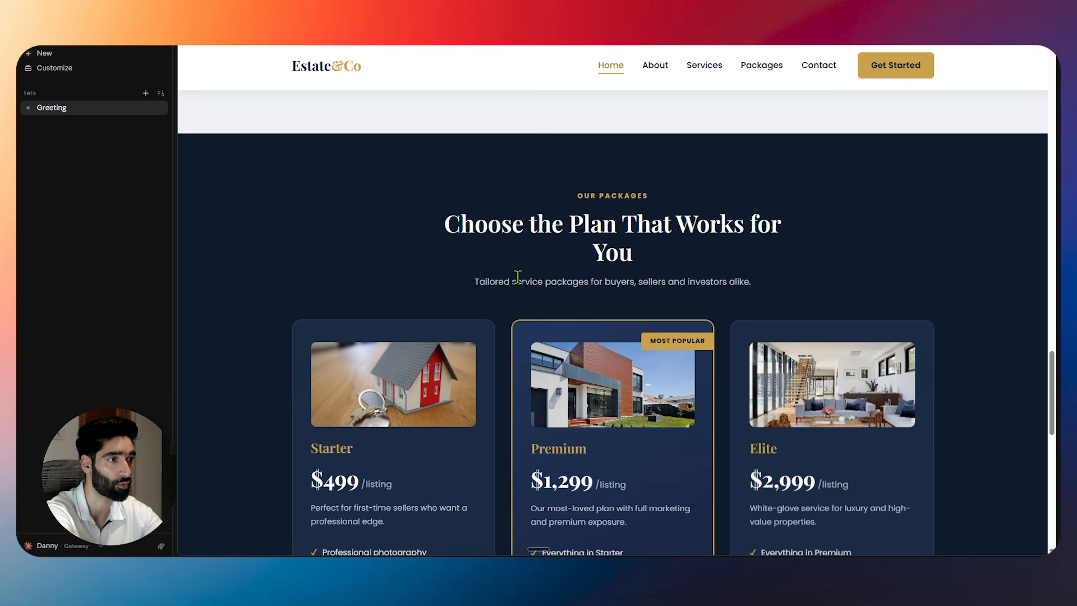
scroll(518, 276, "down", 4)
scroll(515, 305, "down", 8)
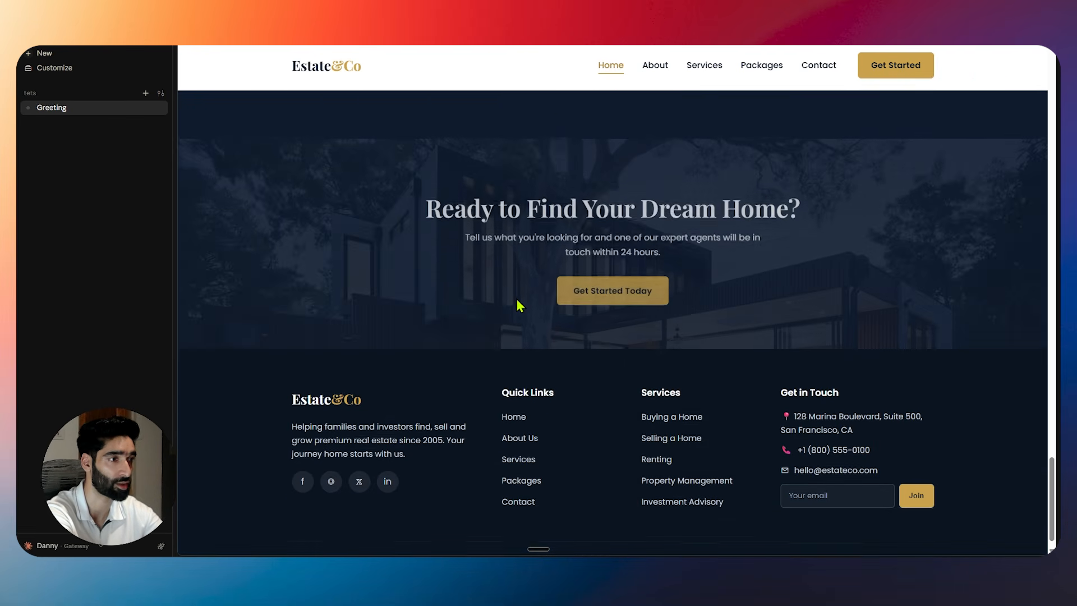
scroll(477, 280, "up", 2)
scroll(393, 274, "down", 2)
scroll(326, 275, "up", 15)
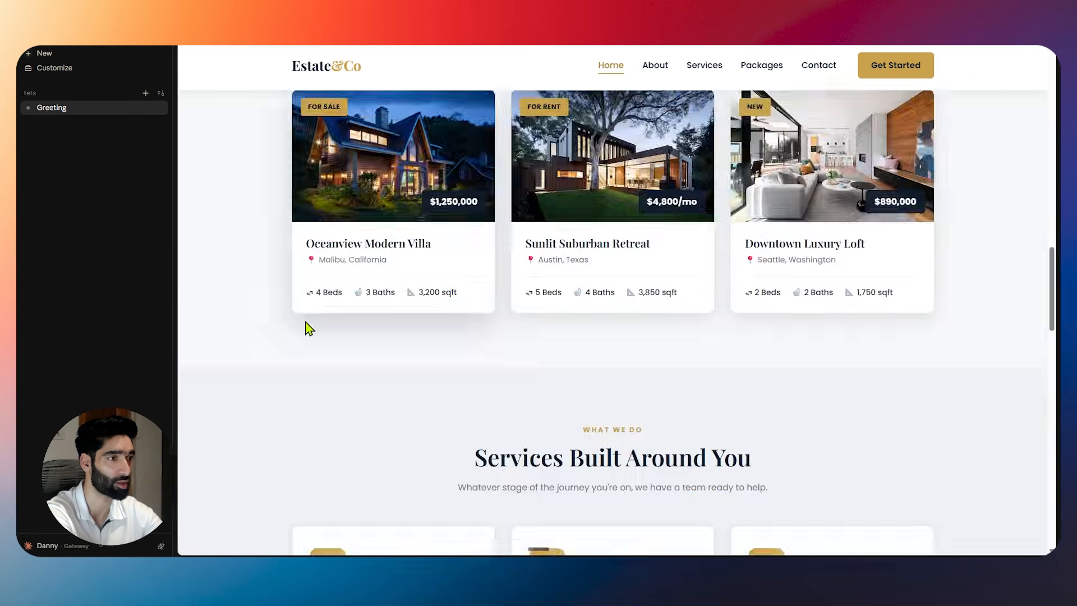
scroll(493, 411, "down", 5)
left_click_drag(1058, 192, 1038, 513)
scroll(595, 391, "down", 1)
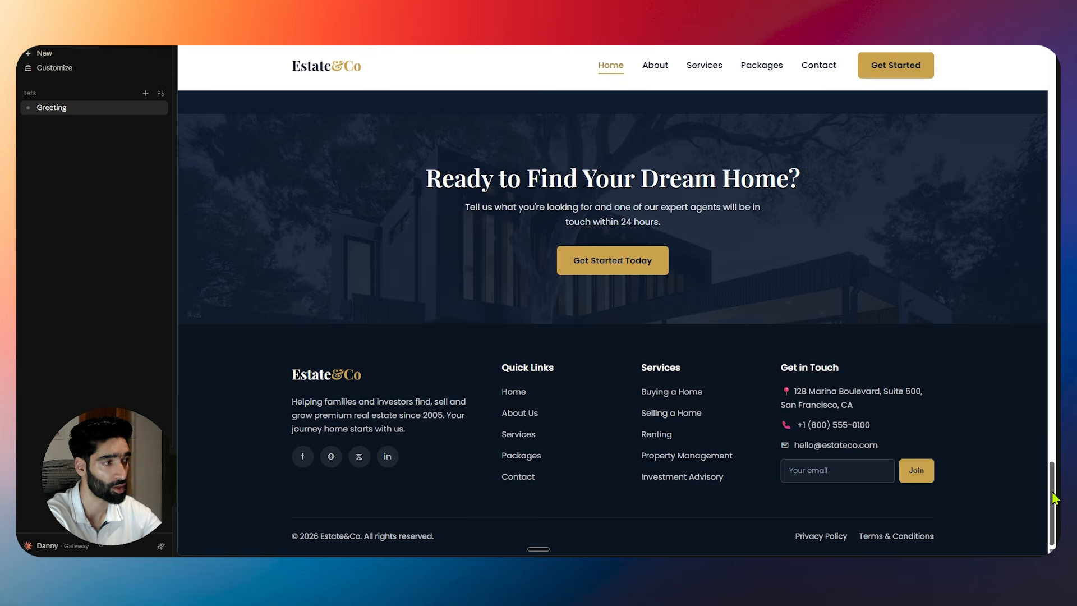
left_click_drag(1052, 496, 1051, 100)
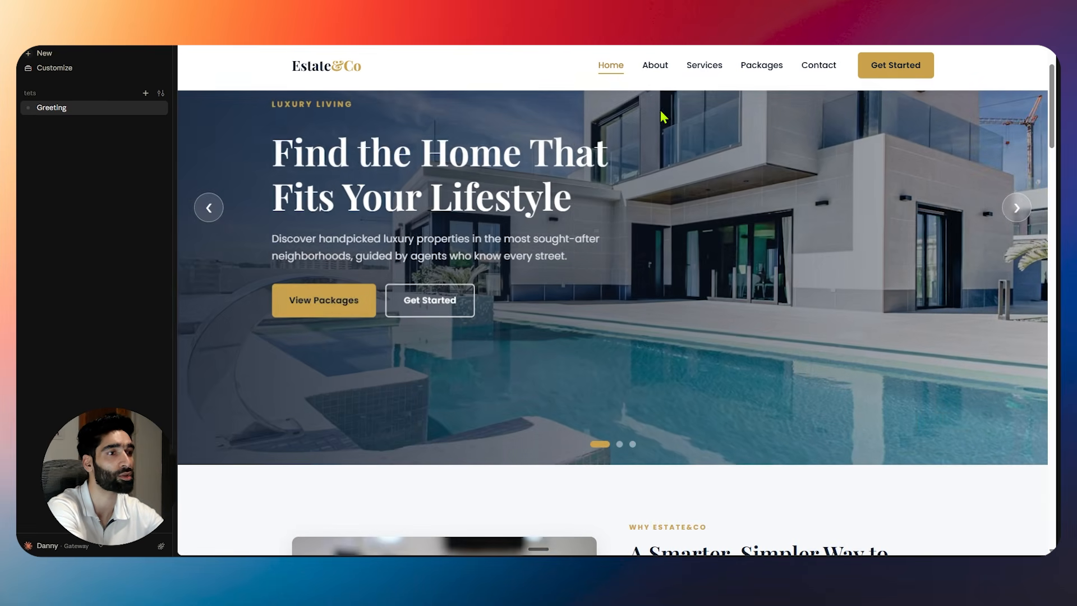
Browse the About Us and Services pages of the Estate&Co preview.
left_click(650, 75)
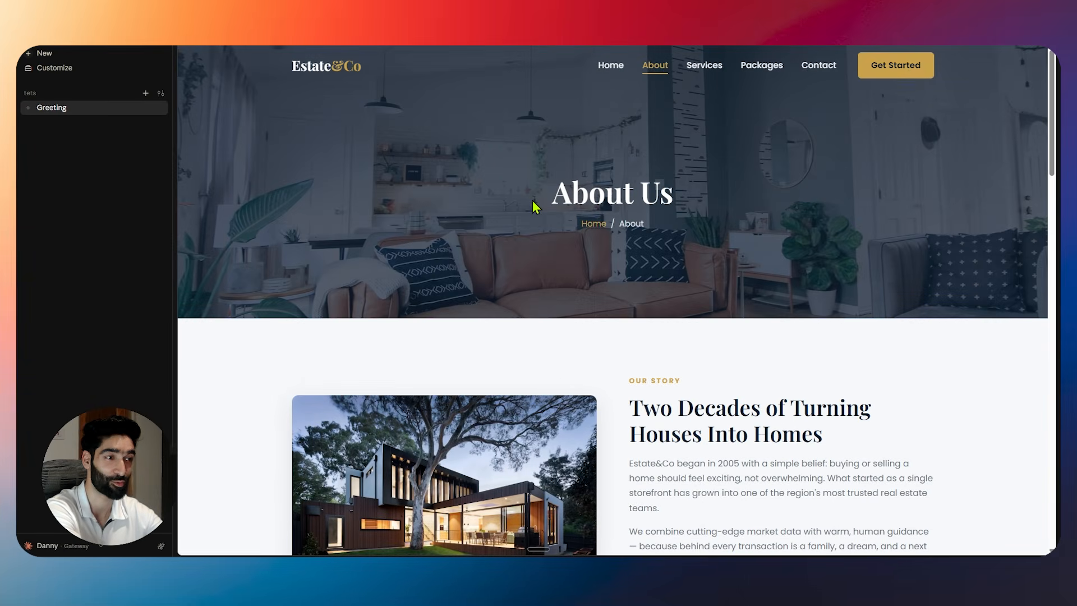
scroll(534, 203, "down", 15)
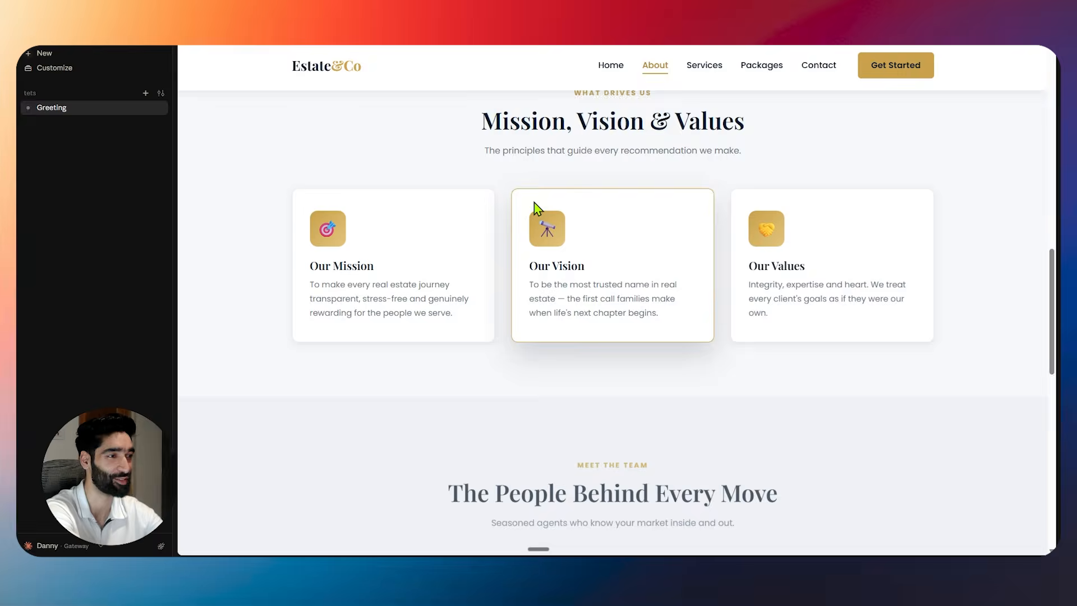
scroll(536, 207, "down", 6)
scroll(705, 211, "down", 5)
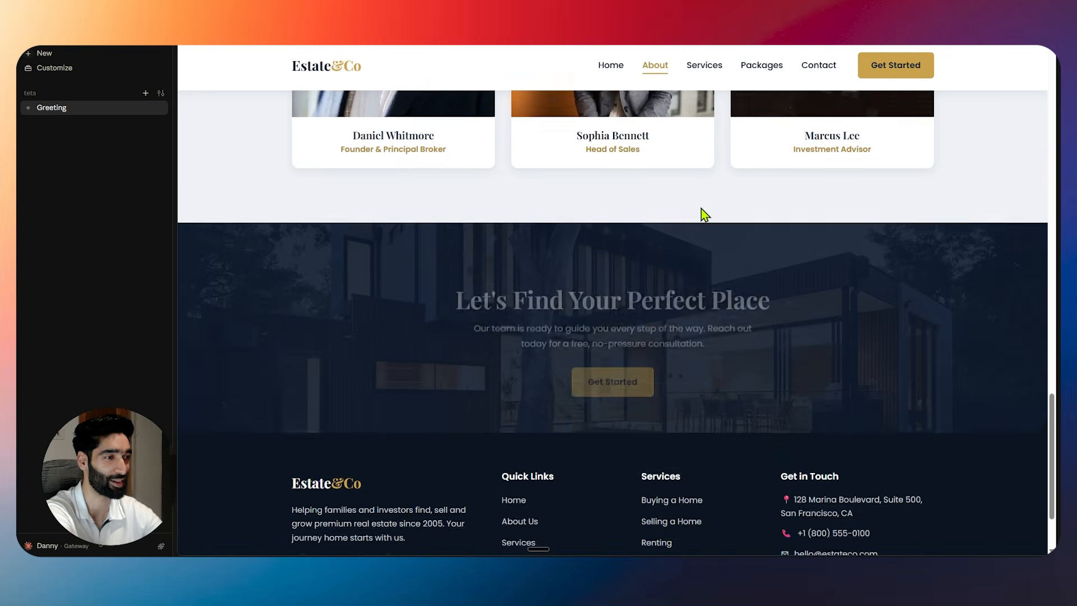
scroll(705, 215, "down", 5)
left_click(701, 66)
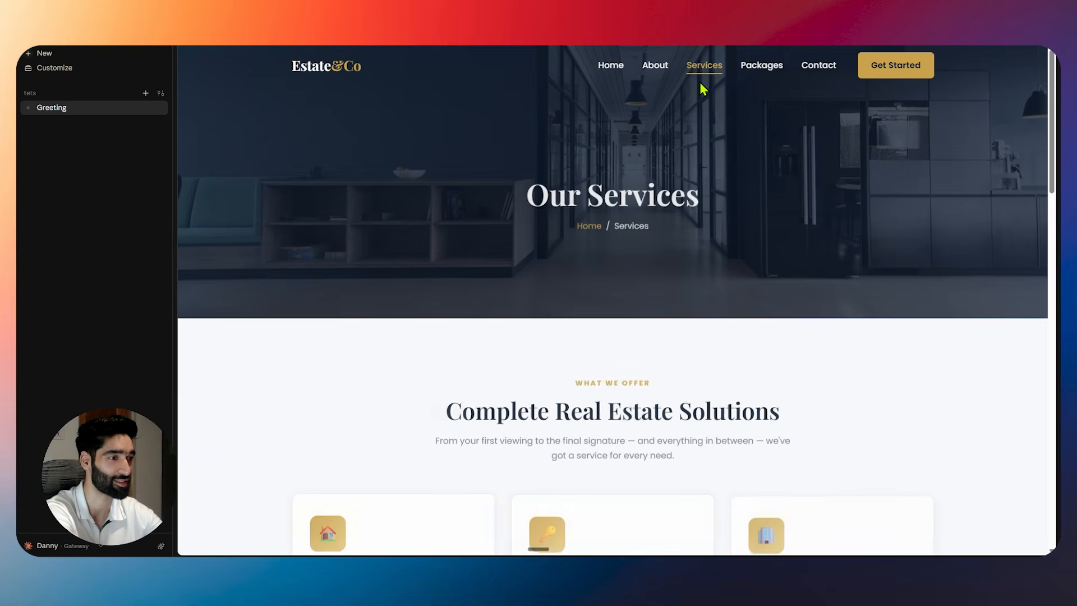
scroll(558, 188, "down", 11)
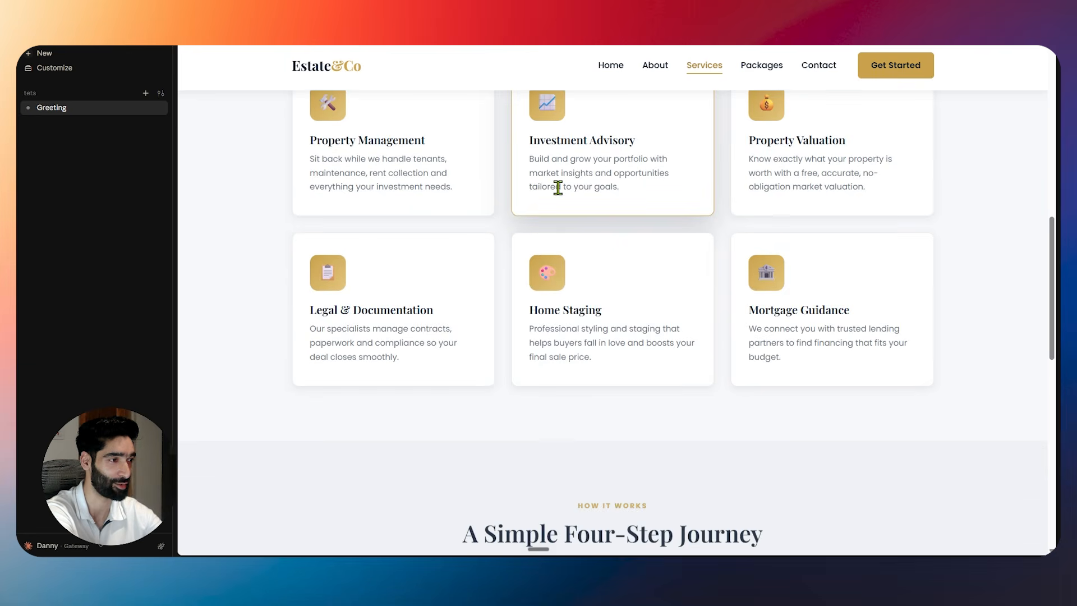
scroll(559, 188, "down", 10)
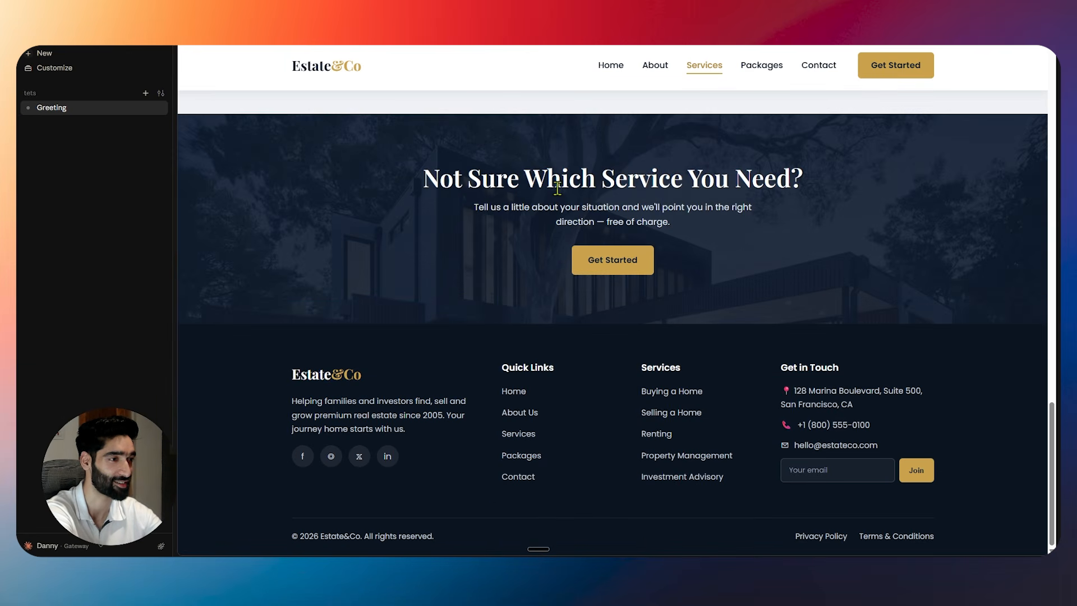
Browse the Packages page, then go to the Contact page.
left_click(755, 70)
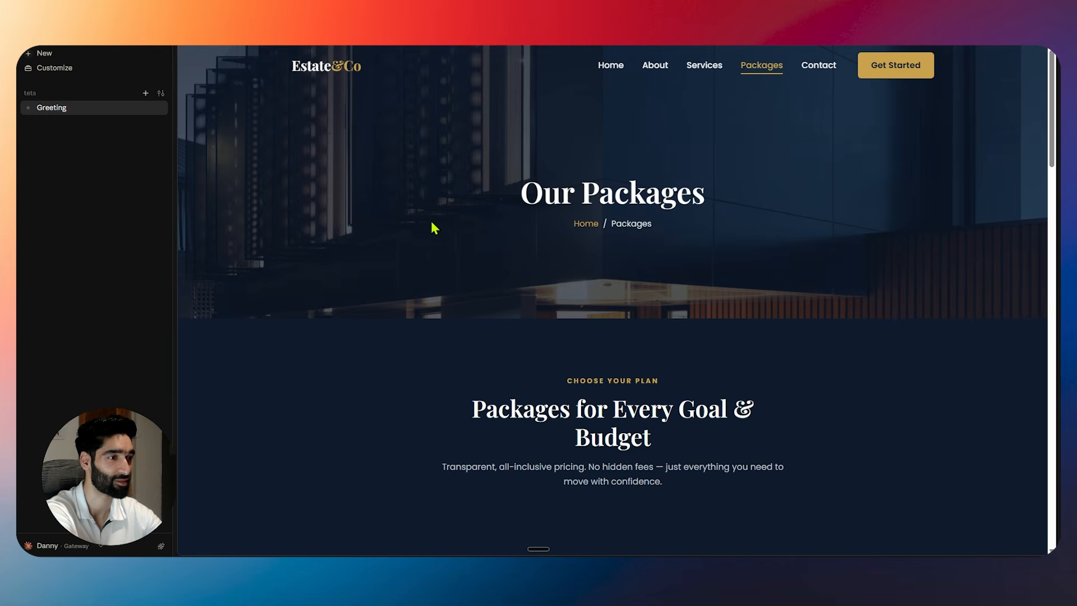
scroll(432, 228, "down", 3)
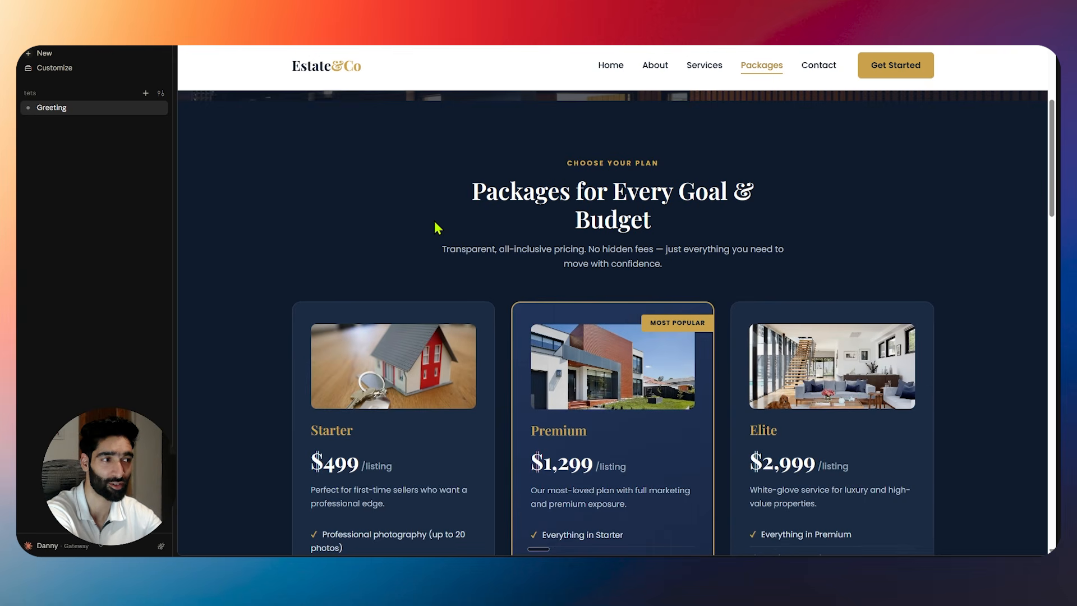
scroll(439, 228, "down", 10)
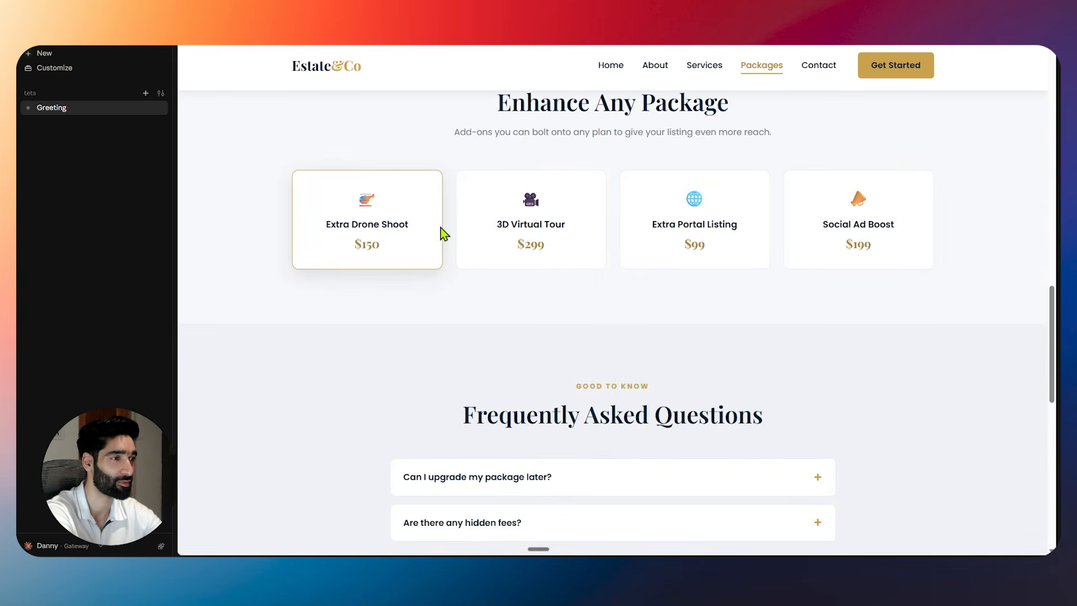
scroll(443, 233, "down", 10)
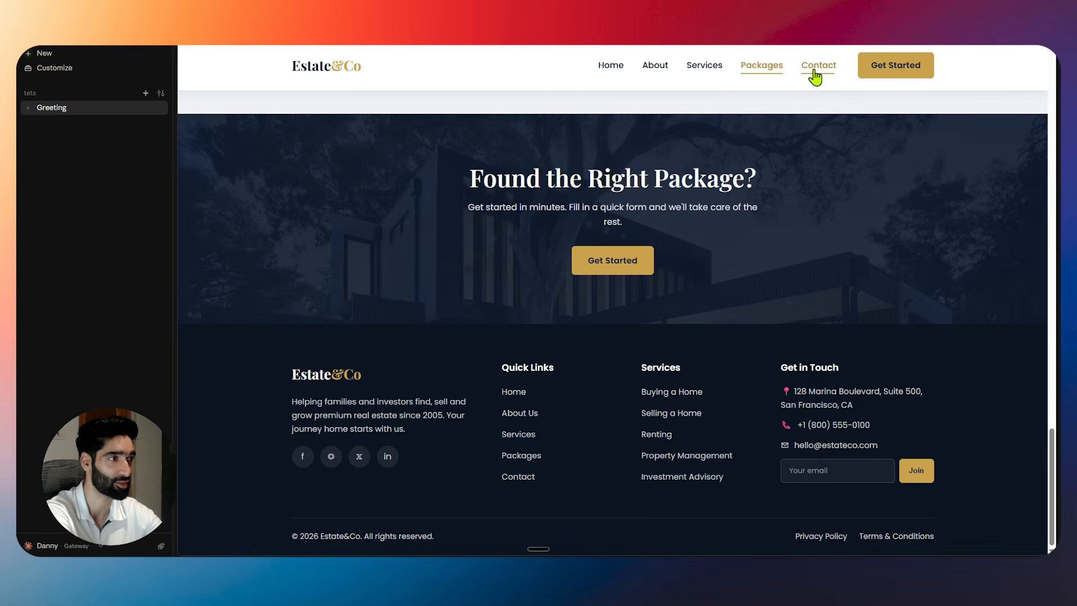
left_click(815, 77)
scroll(679, 134, "down", 3)
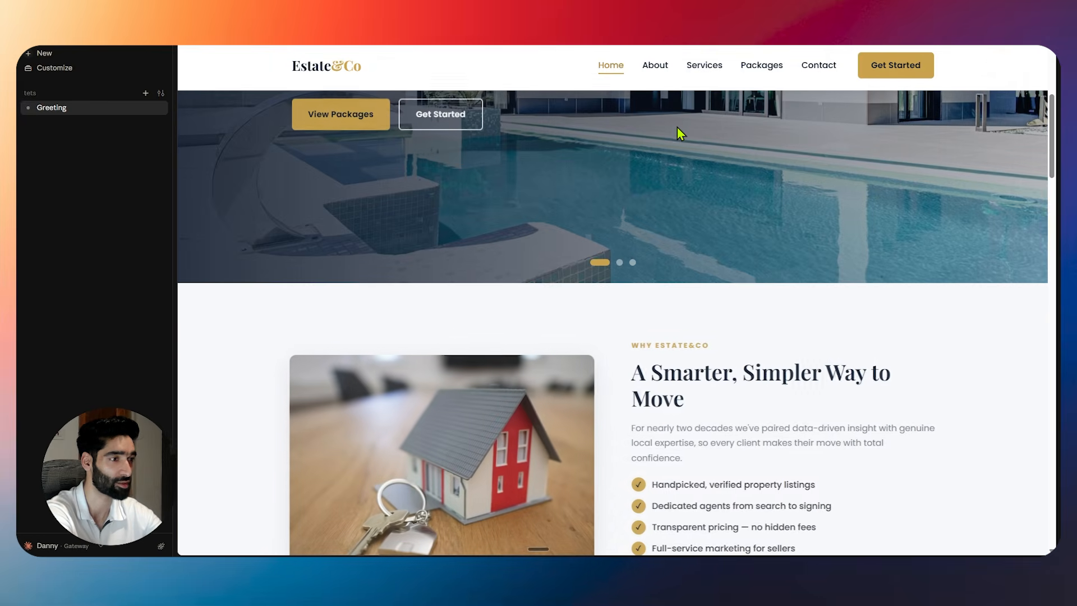
On Contact Us, fill Full Name, Email Address and Phone Number with test values.
left_click(822, 68)
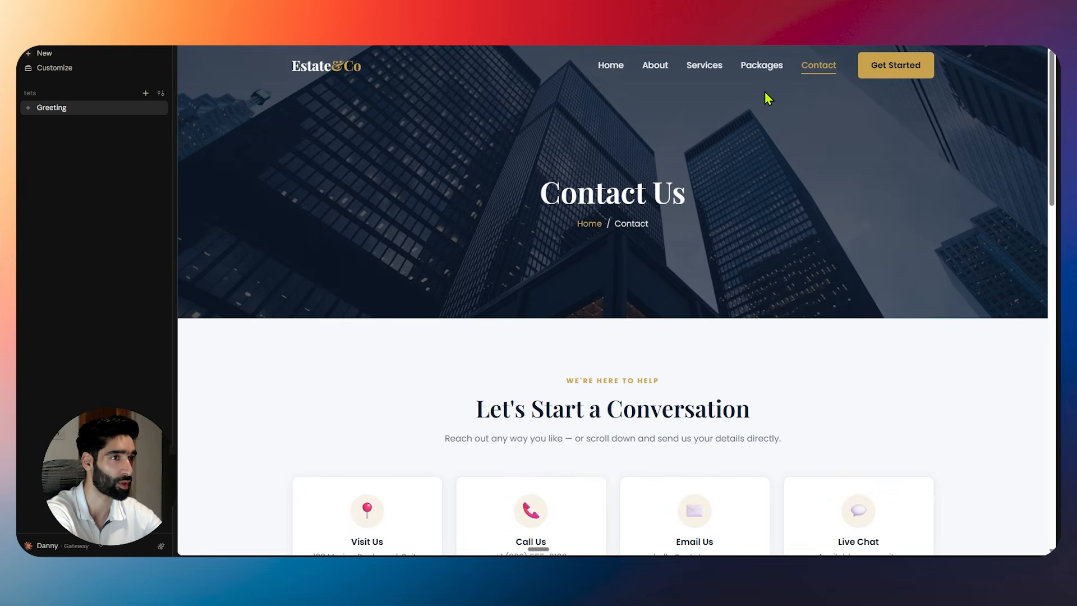
scroll(527, 219, "down", 5)
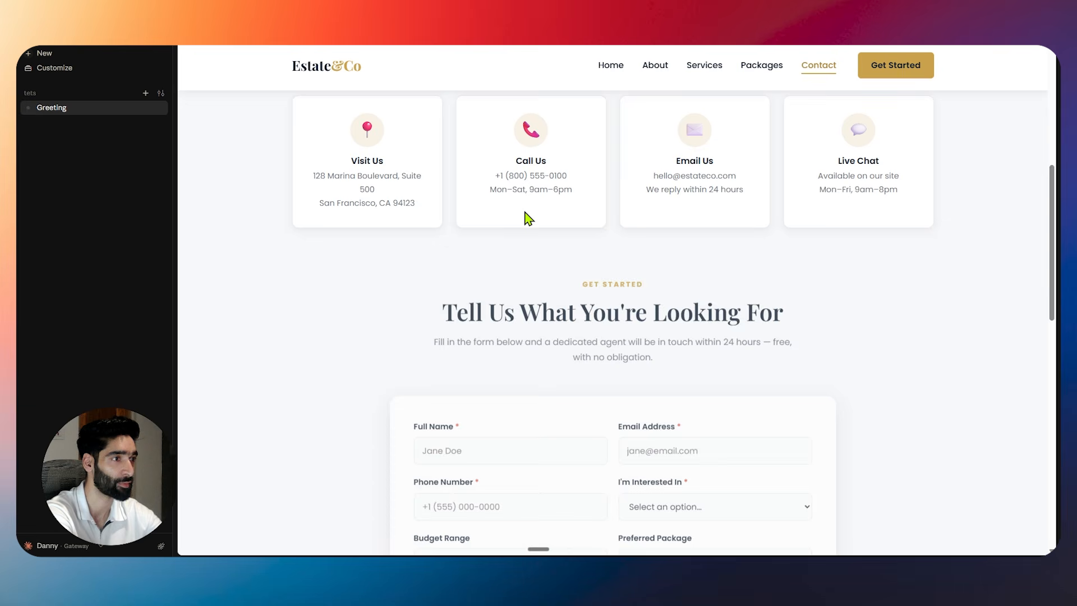
scroll(881, 174, "down", 4)
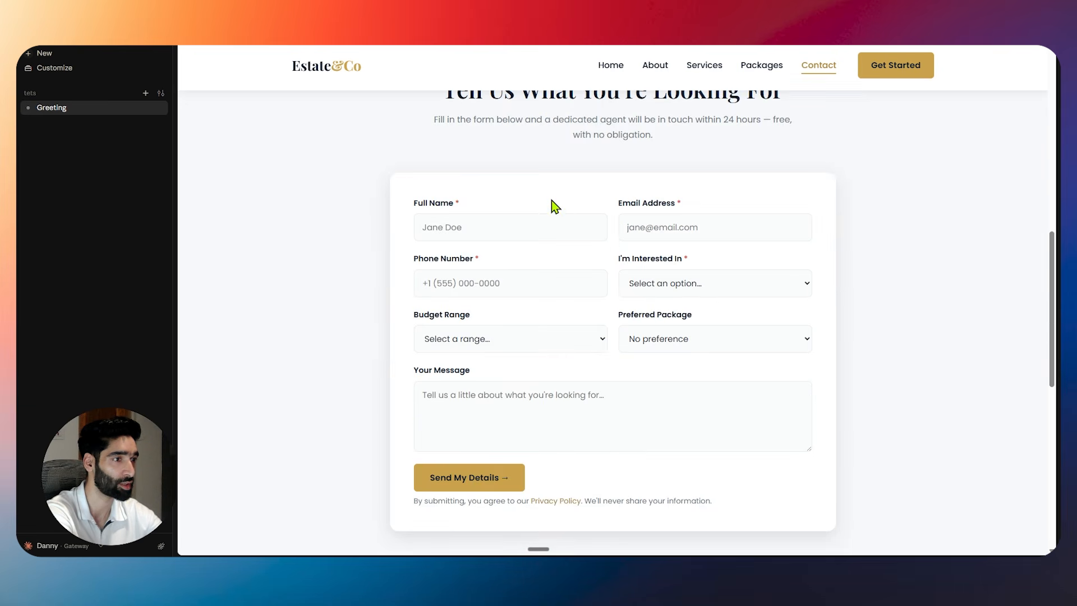
left_click(447, 229)
type("asdasd")
left_click(706, 230)
type("as")
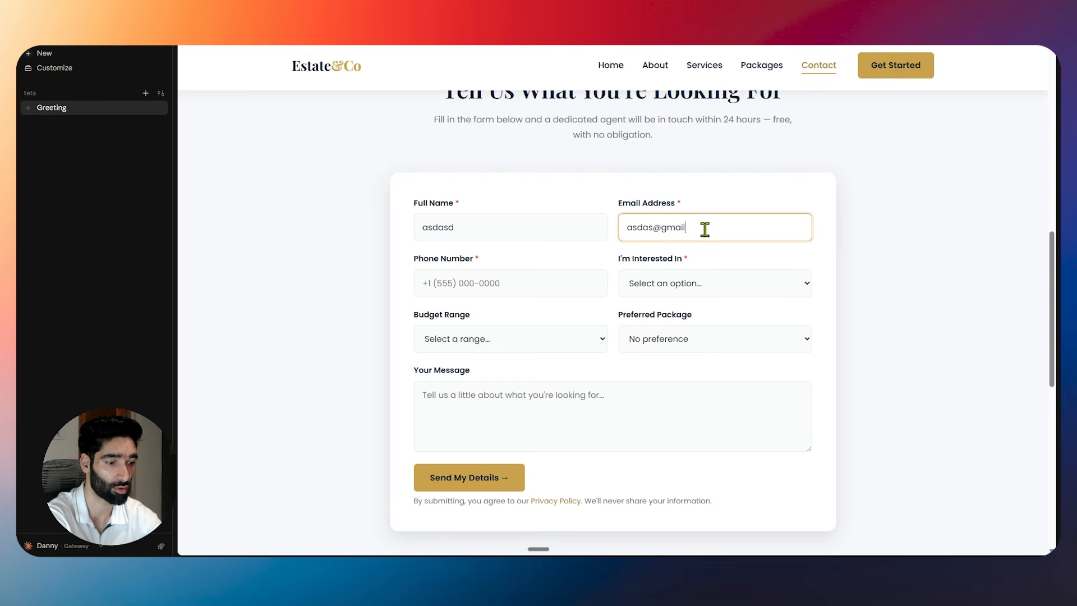
key("Tab")
type("7")
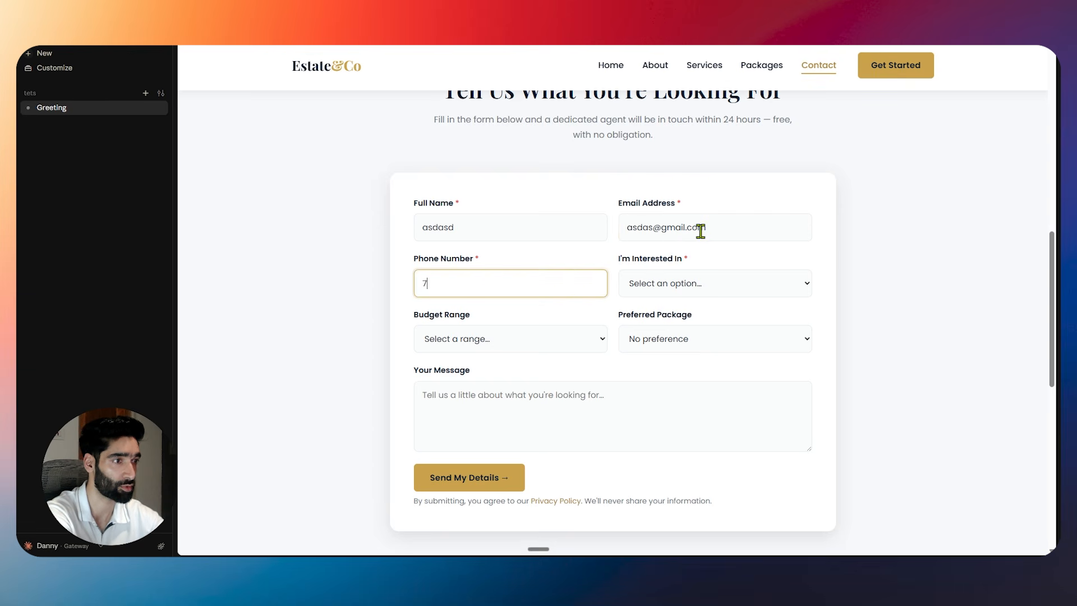
key("Tab")
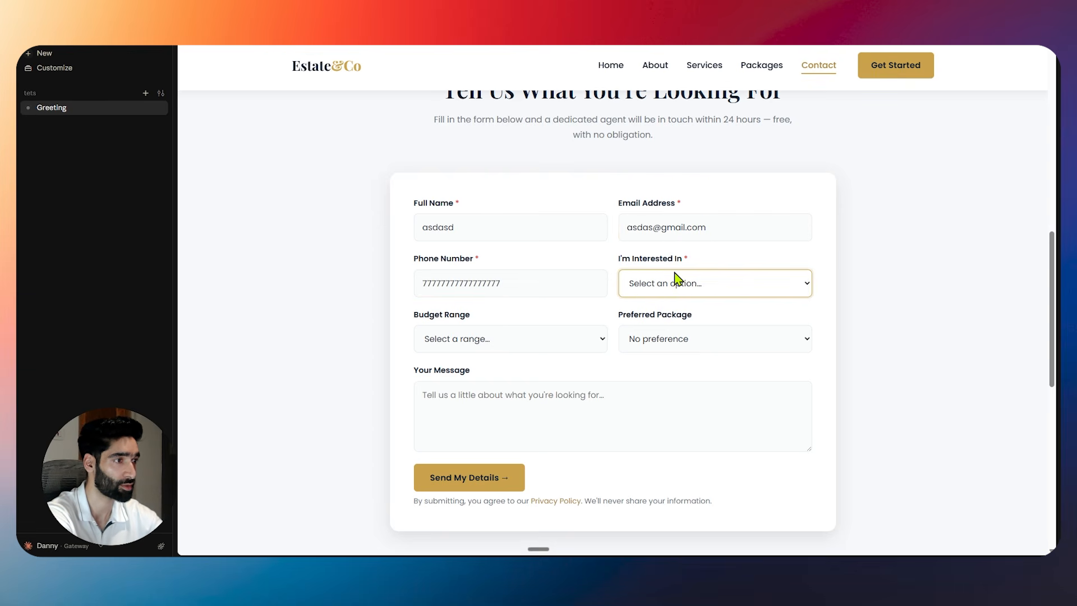
Choose Selling a home, Under $250k and the Starter — $499 package, add a message, and submit.
left_click(677, 278)
left_click(654, 339)
left_click(491, 339)
left_click(423, 376)
left_click(660, 343)
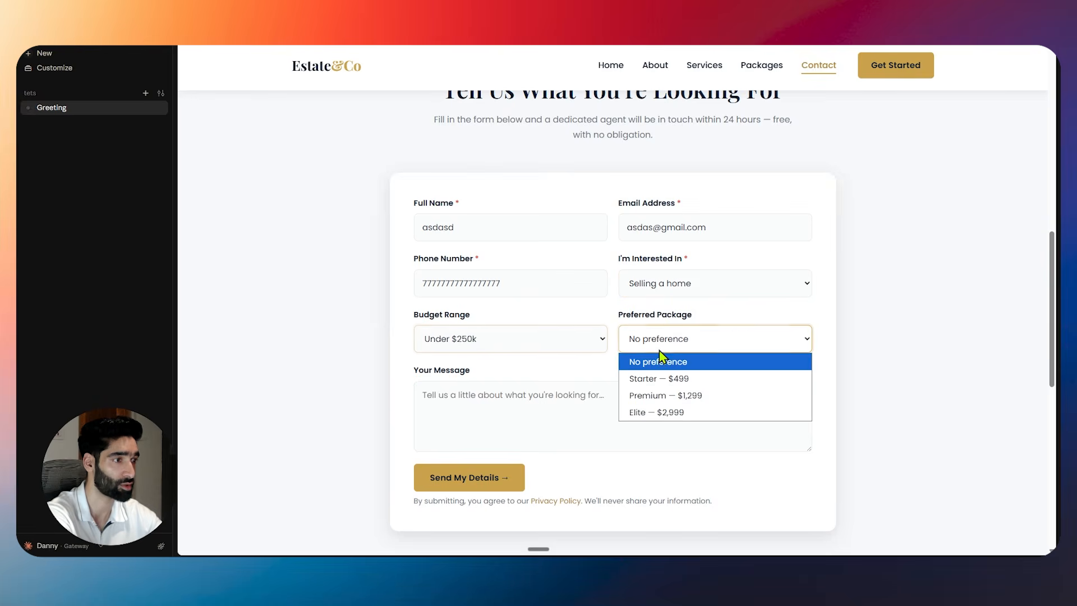
left_click(662, 378)
left_click(488, 416)
type("asdasdasd")
left_click_drag(447, 471, 502, 483)
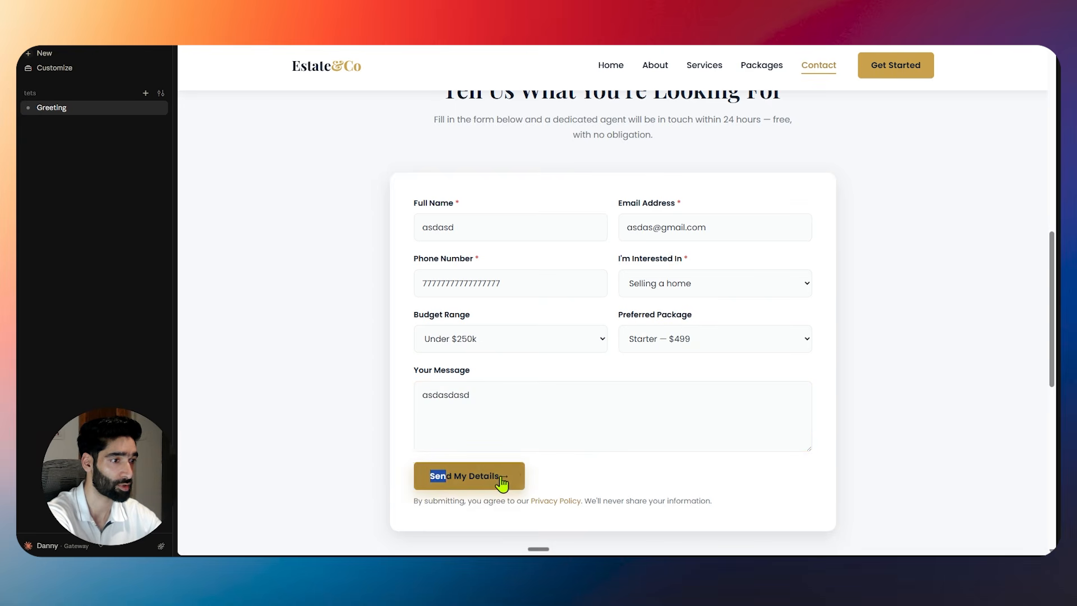
left_click(502, 483)
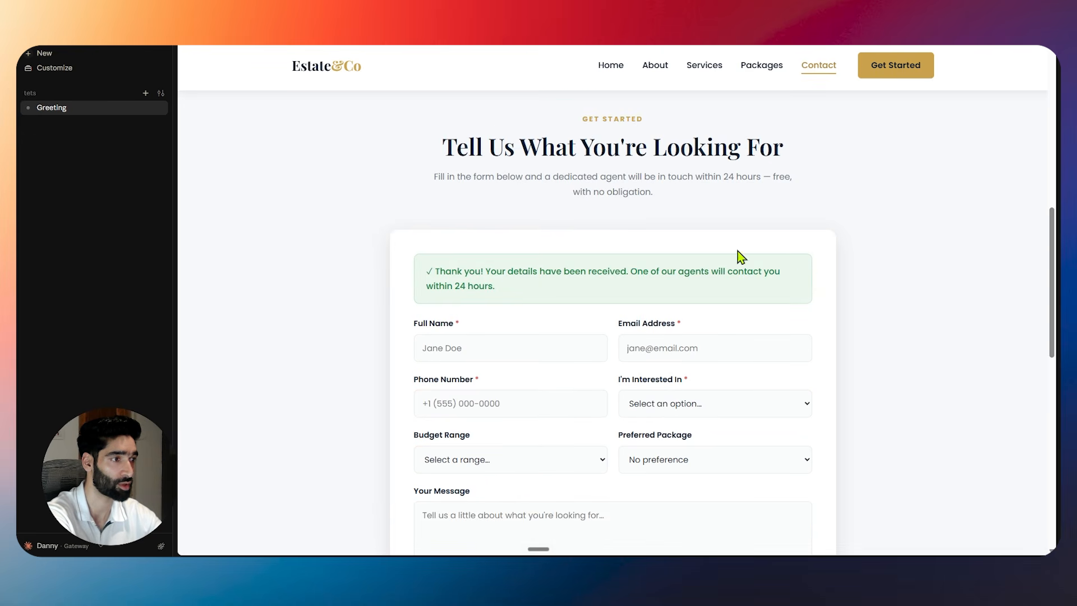
scroll(749, 259, "down", 10)
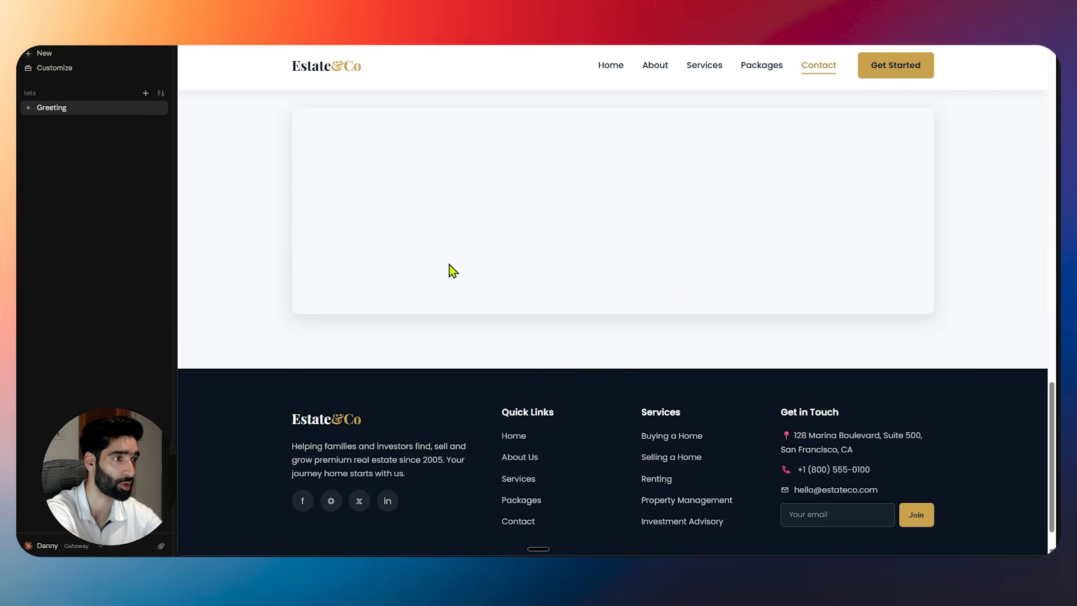
scroll(643, 245, "down", 1)
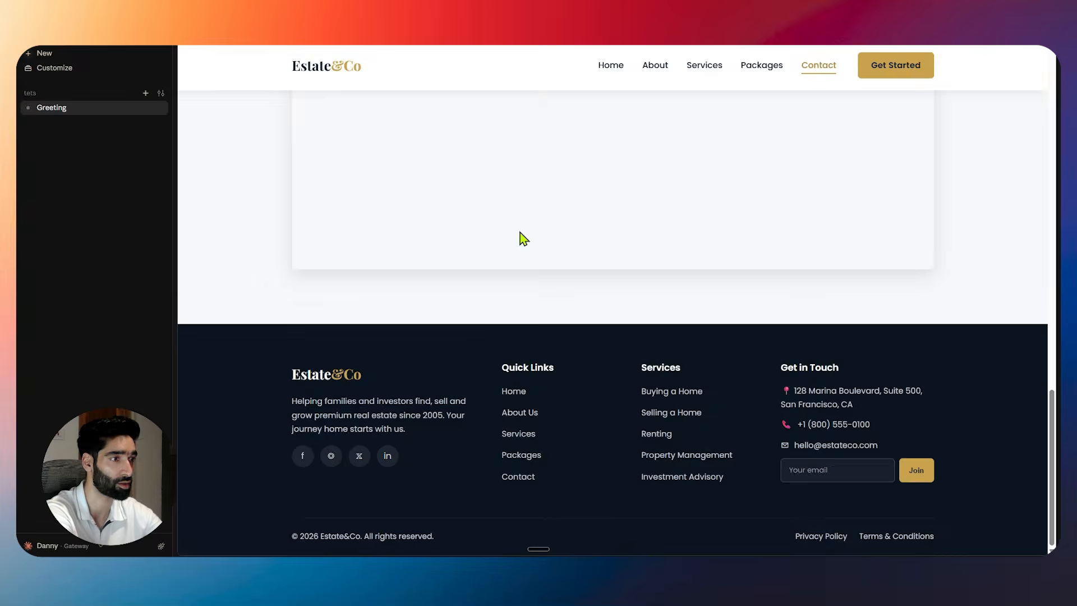
scroll(712, 237, "up", 3)
scroll(701, 247, "down", 3)
scroll(692, 245, "up", 10)
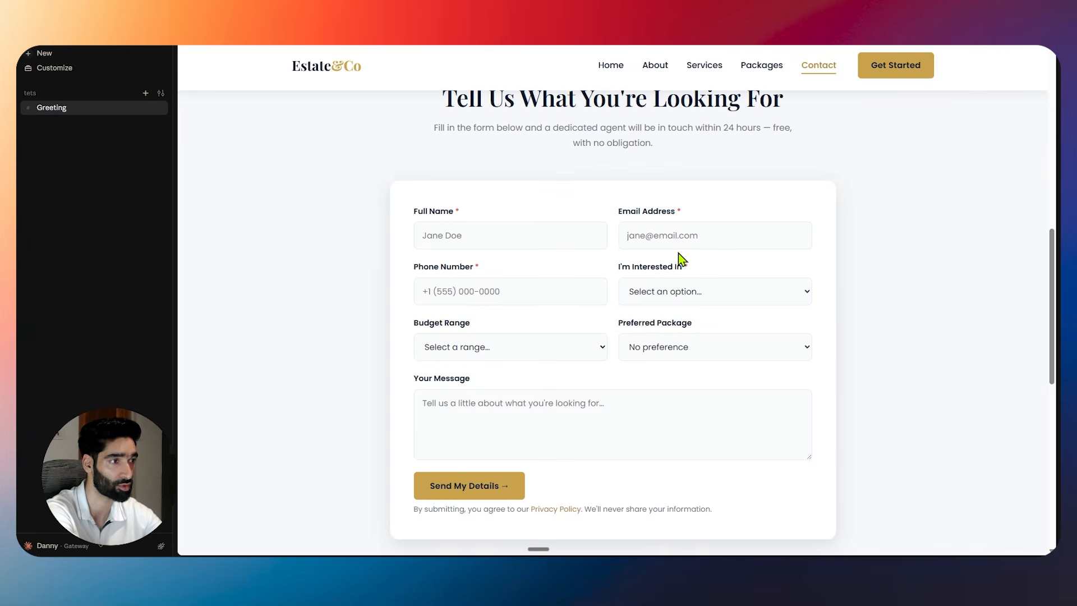
scroll(680, 259, "down", 10)
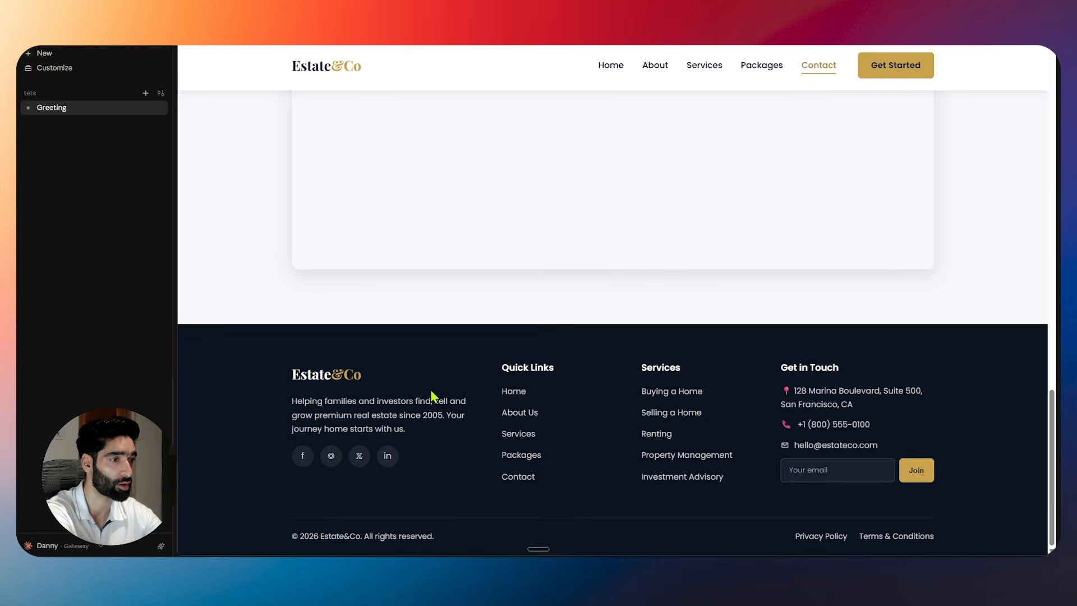
left_click(612, 66)
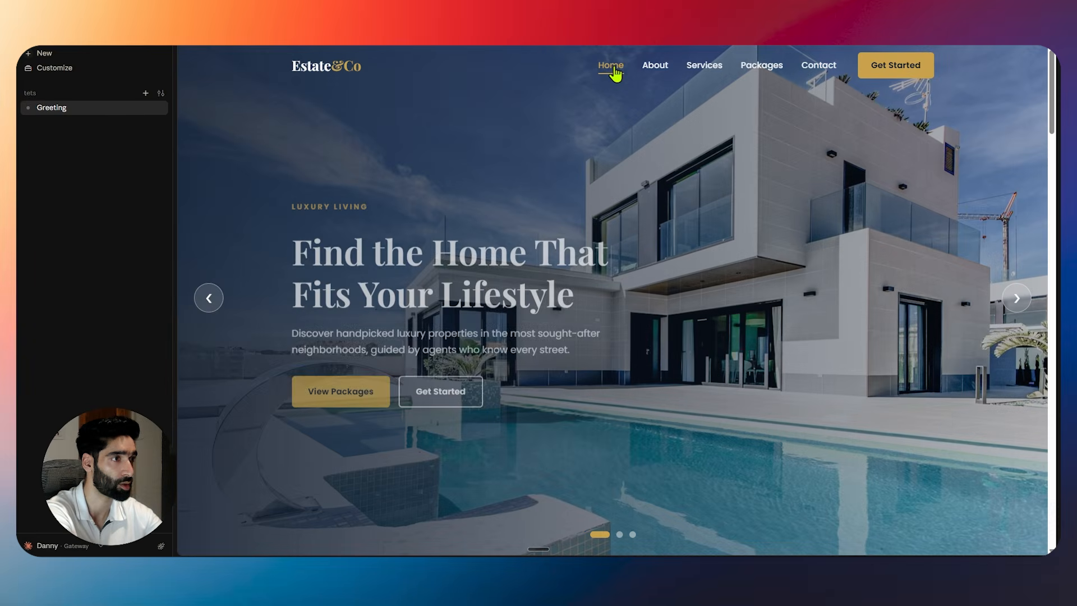
left_click(316, 389)
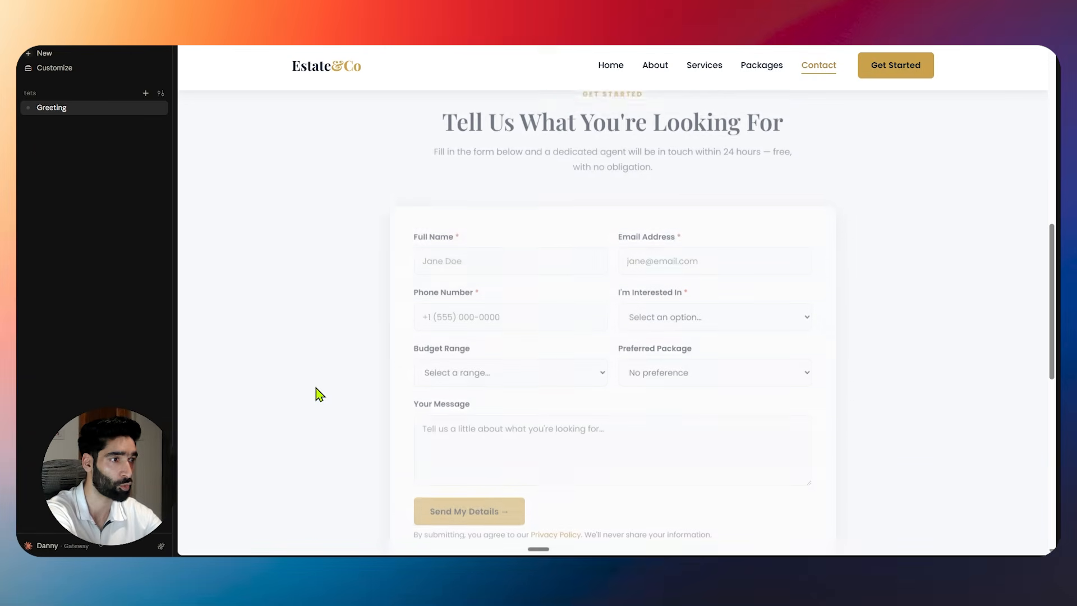
scroll(315, 388, "up", 10)
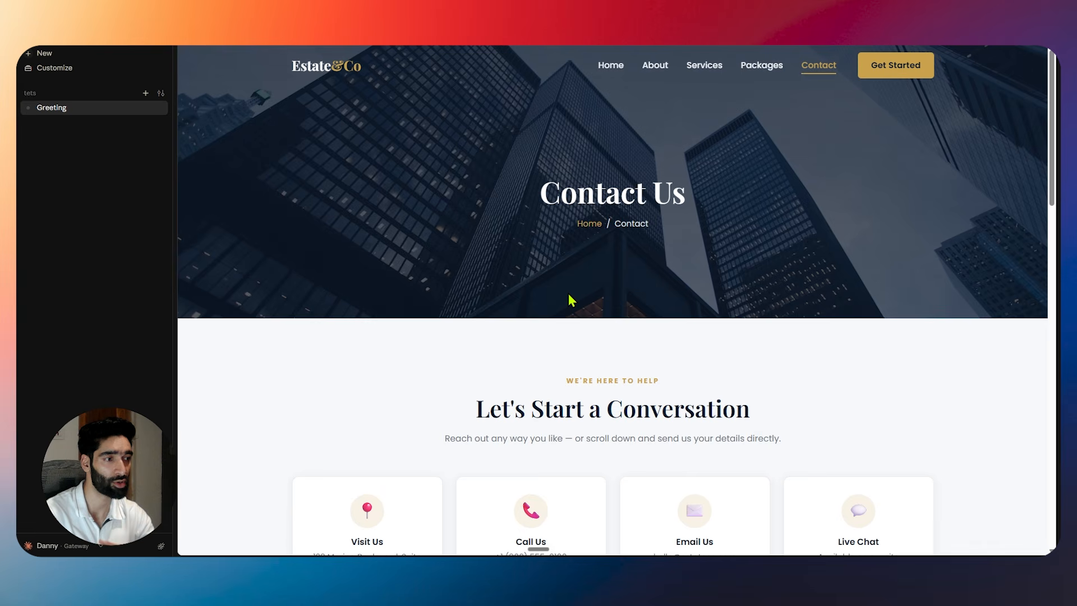